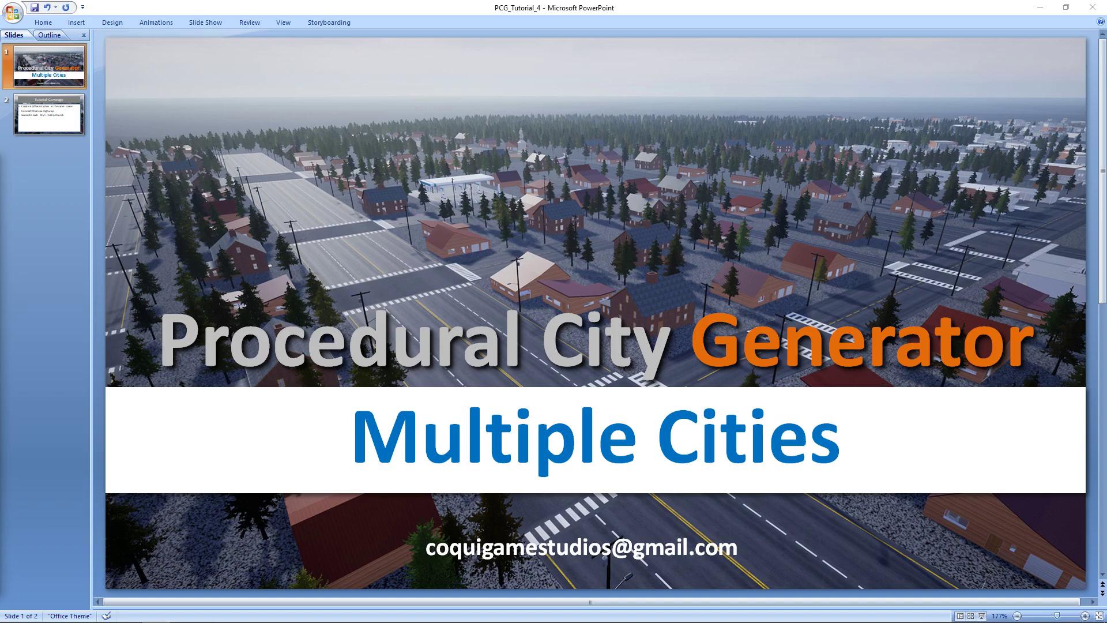
Show slide 2, 'Tutorial Coverage', with the three tutorial goals in PowerPoint.
left_click(75, 116)
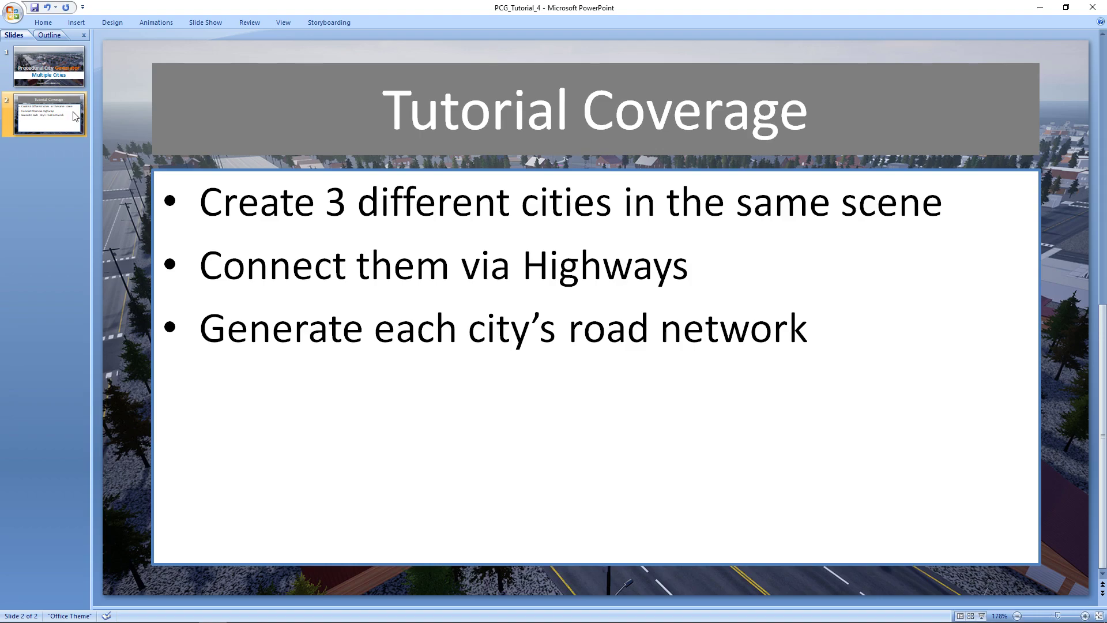
left_click(72, 112)
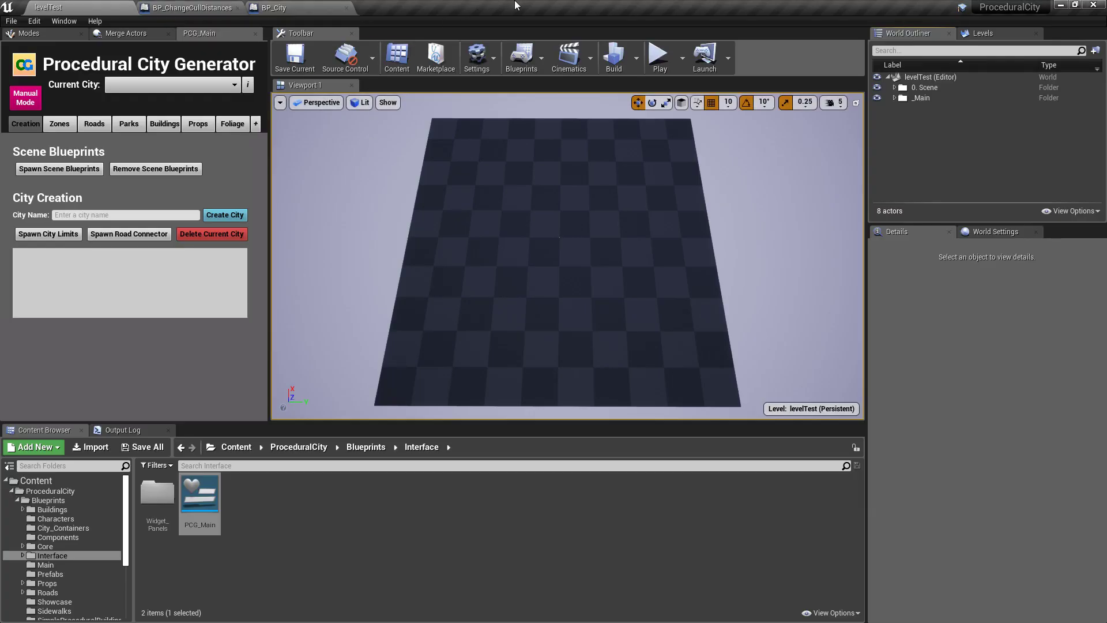
Close the BP_City and BP_ChangeCullDistances editors, then inspect the 0. Scene and _Main folders.
left_click(346, 8)
left_click(237, 7)
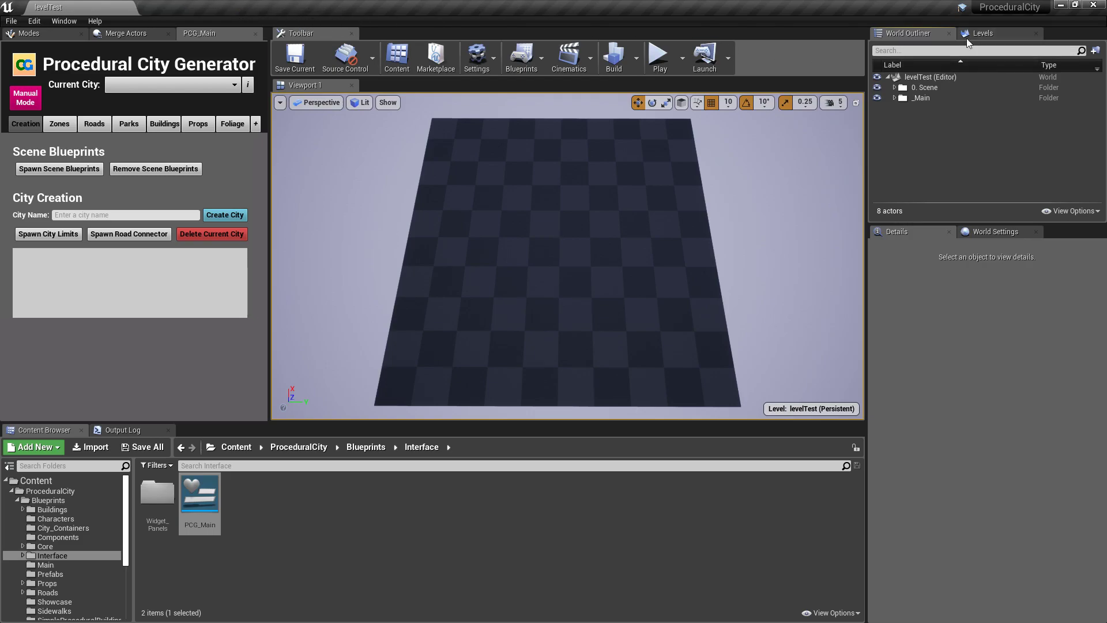
left_click(894, 87)
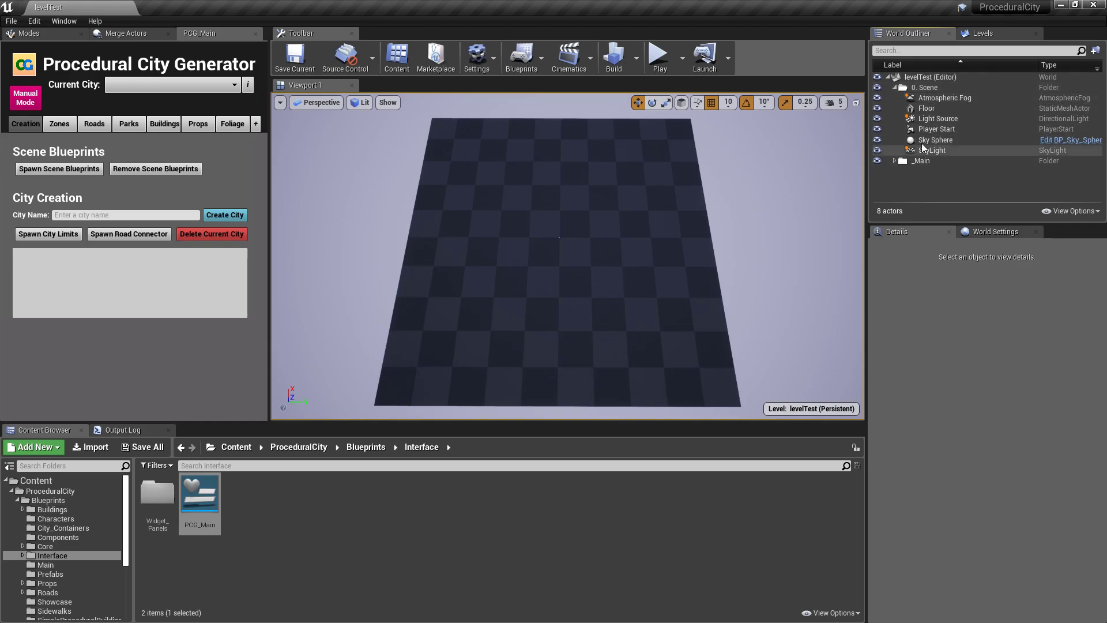
left_click(895, 87)
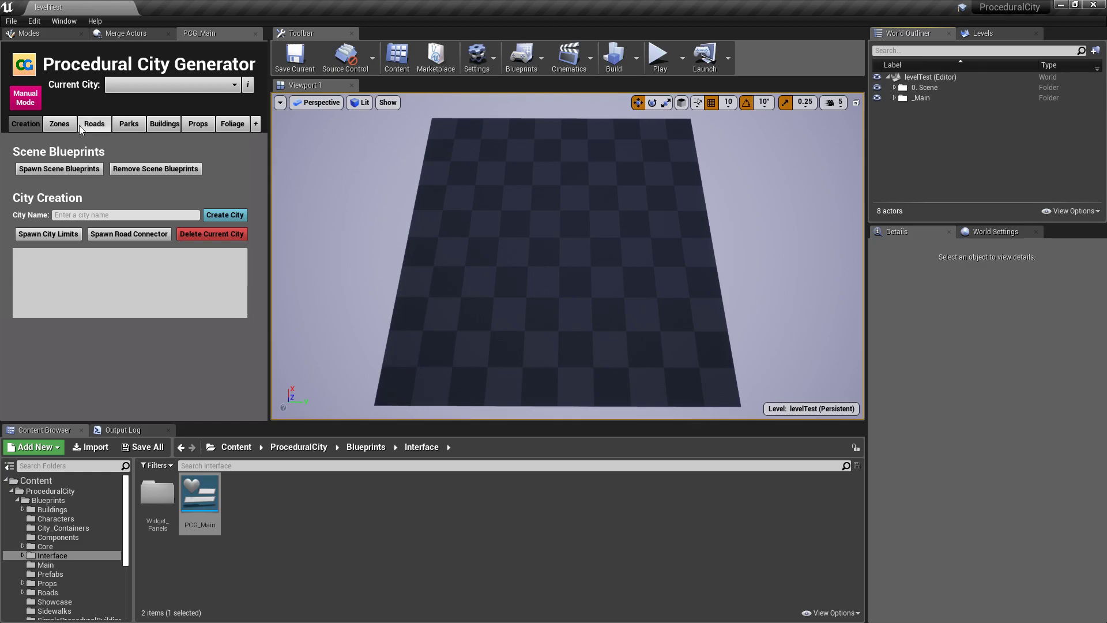
mouse_move(57, 171)
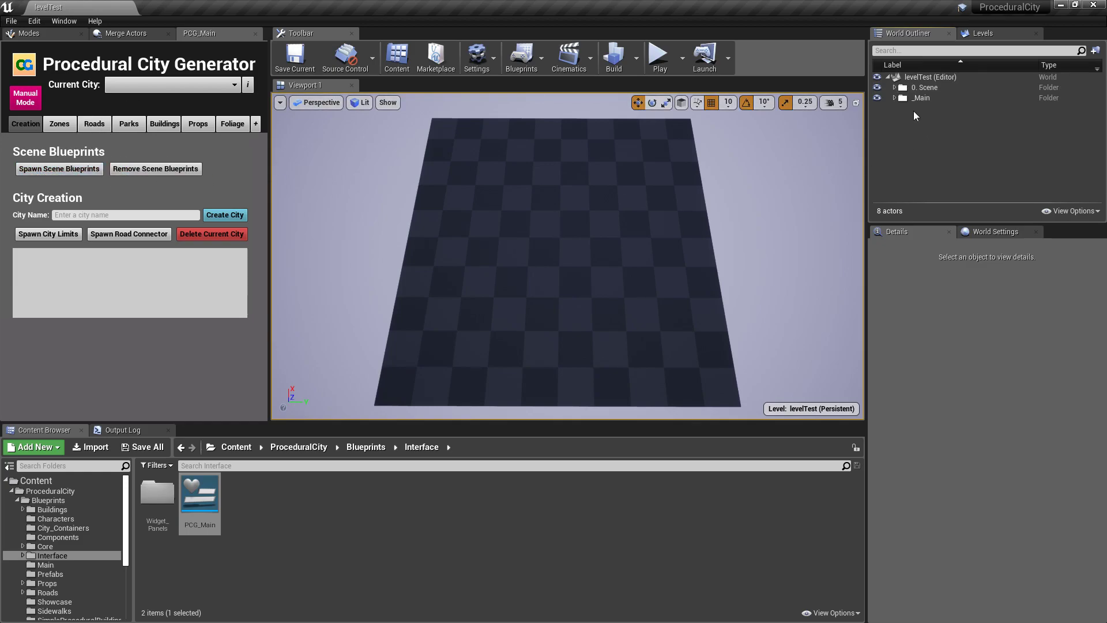
left_click(895, 98)
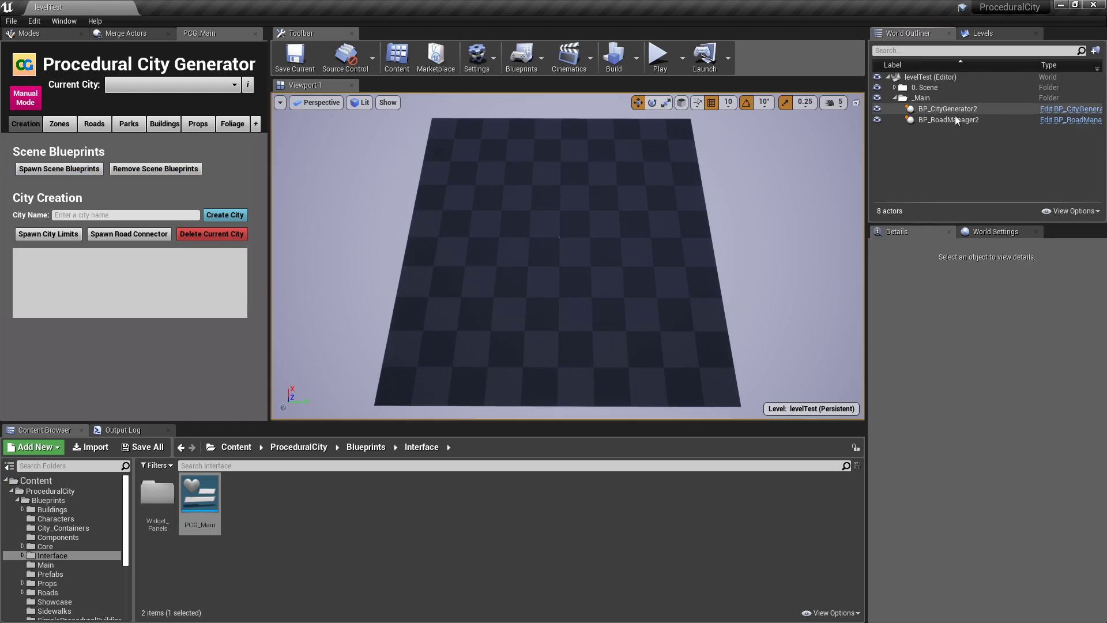
left_click(895, 98)
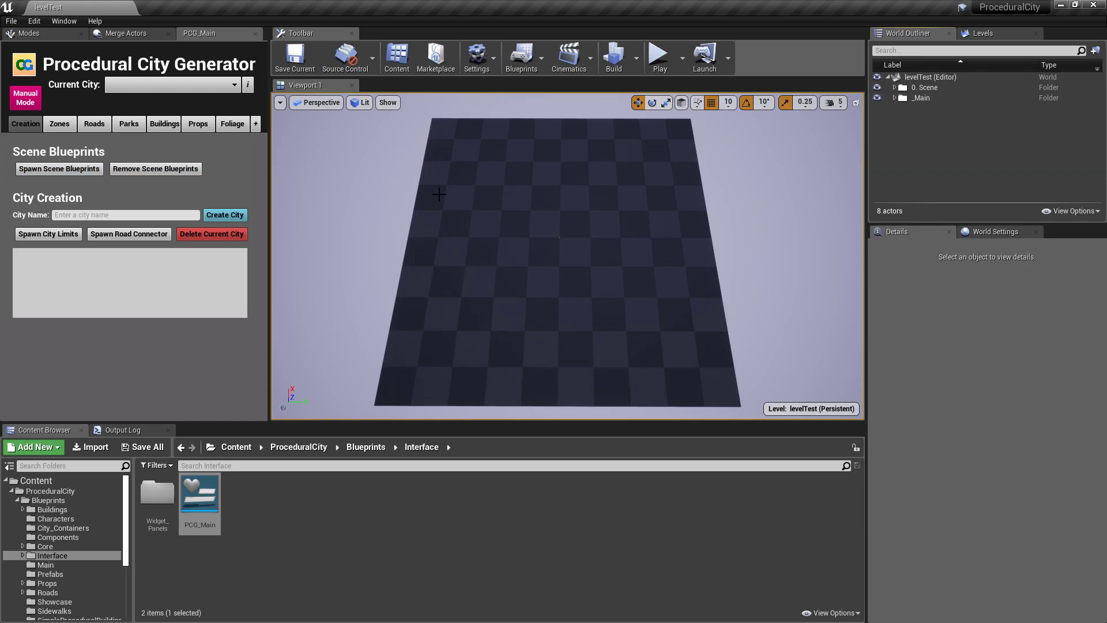
Create a city named 'City 1' and focus the viewport on it.
left_click(125, 215)
type("City 1")
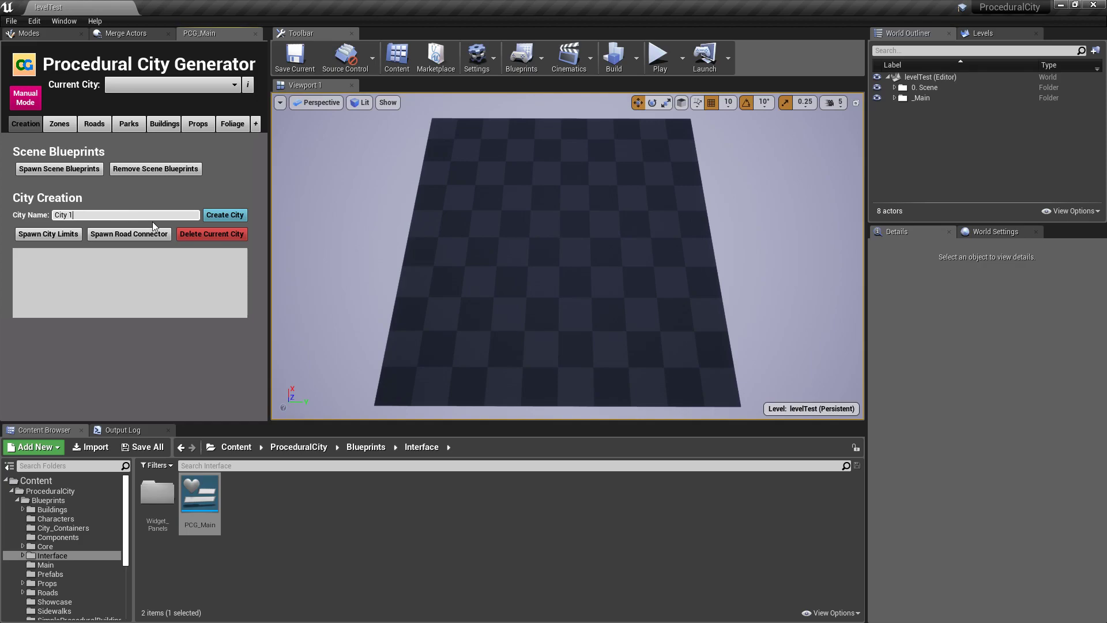
left_click(222, 213)
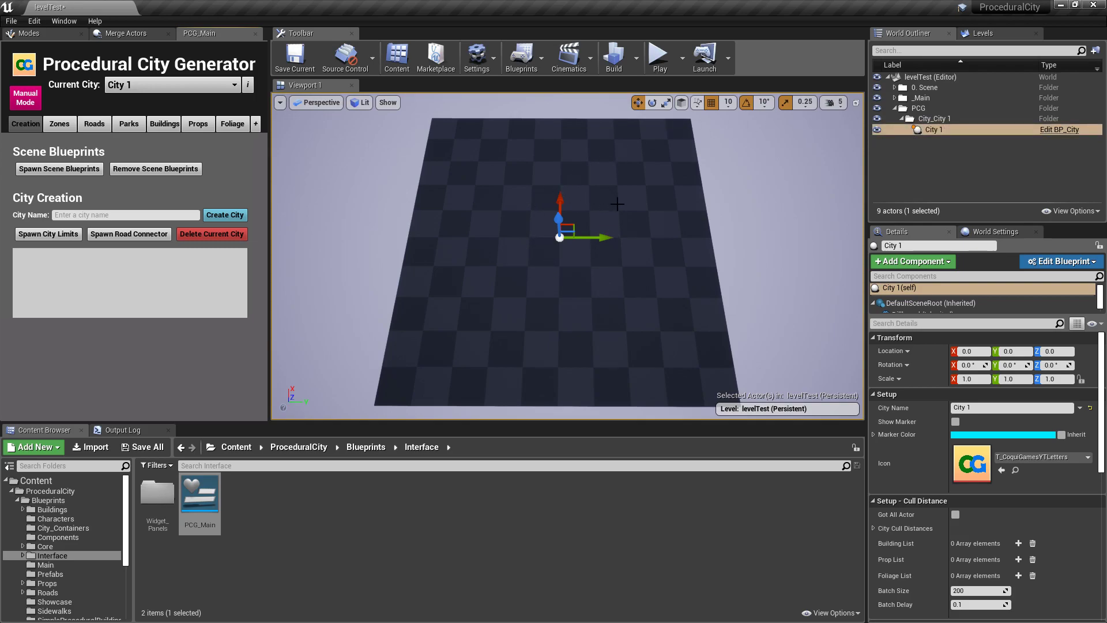
right_click_drag(619, 213, 620, 206)
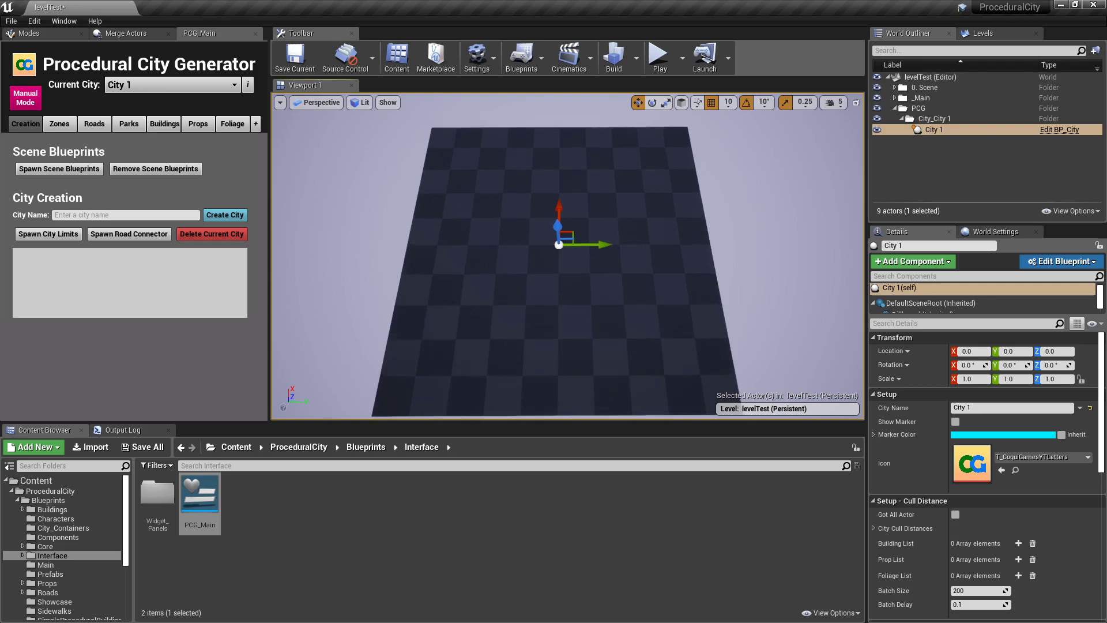
key("f")
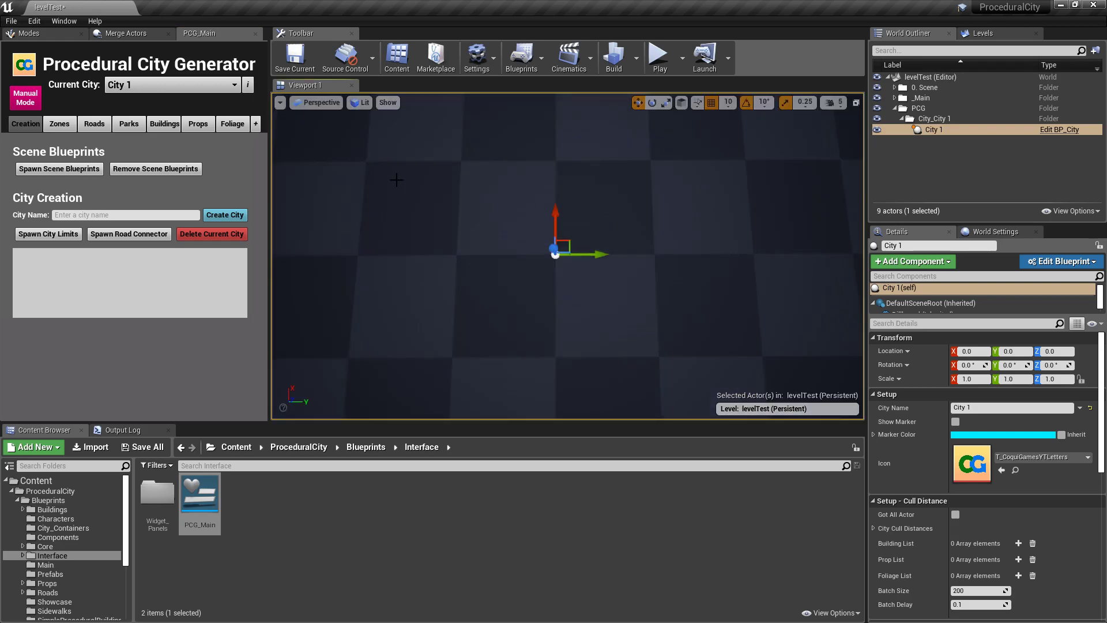
Add City 1's limits box and three road connectors at Y -41600, X 40380 and X -43030.
left_click(48, 234)
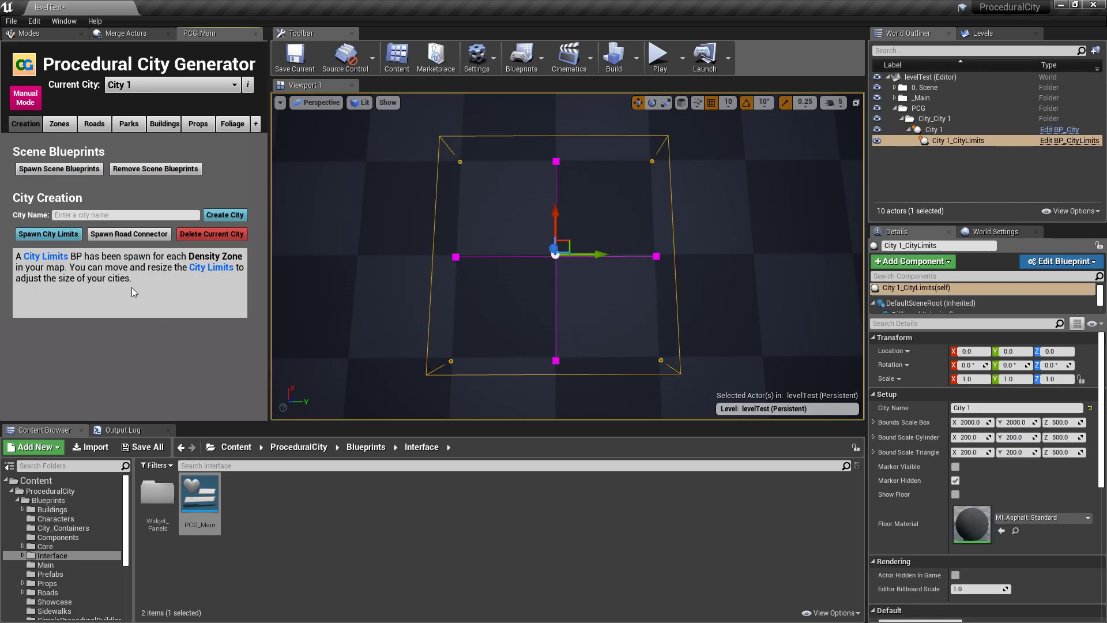
left_click(125, 234)
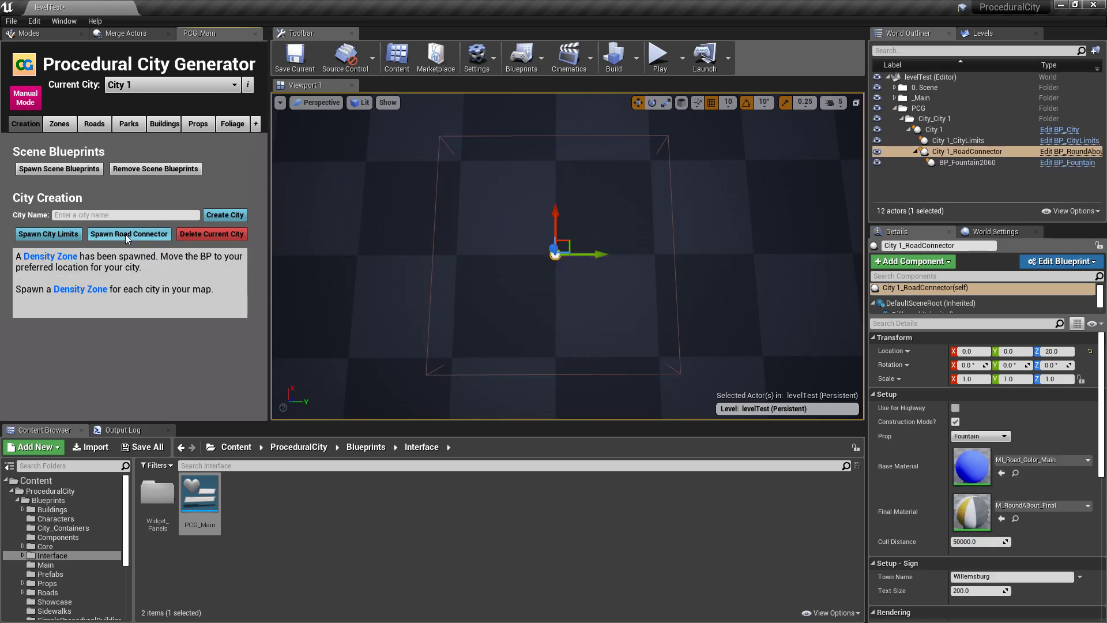
left_click_drag(599, 255, 534, 255)
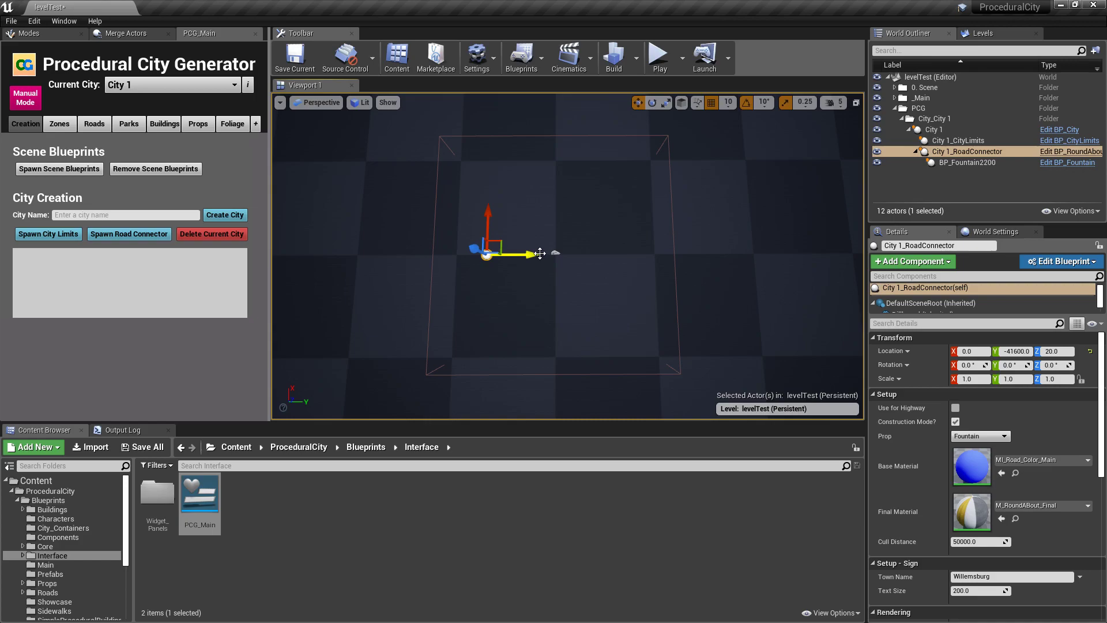
left_click(127, 233)
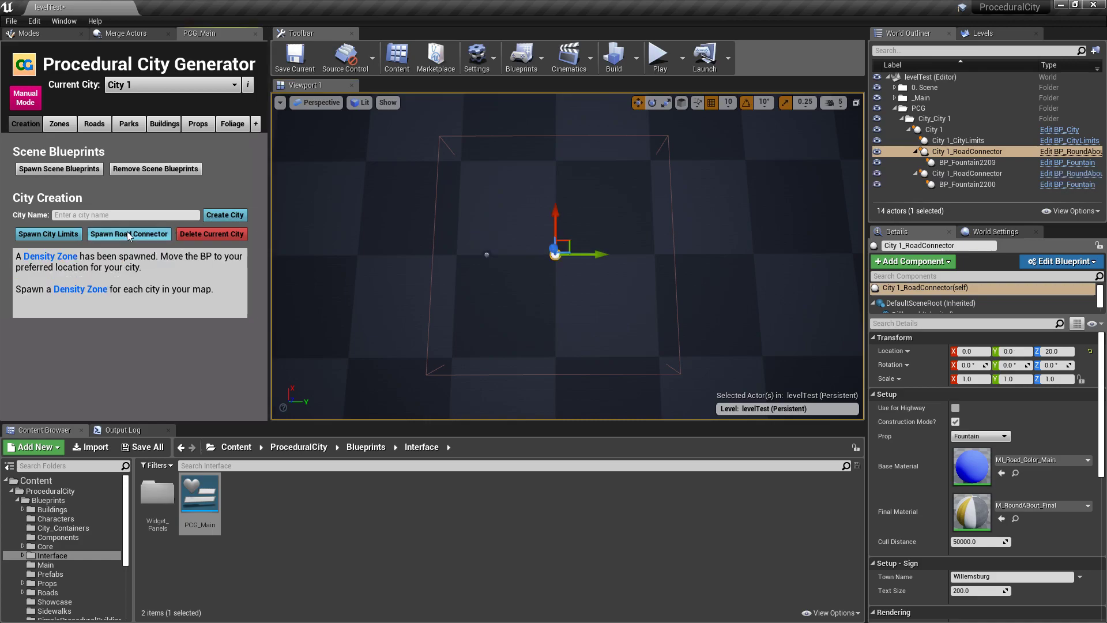
left_click_drag(557, 215, 557, 153)
left_click(129, 234)
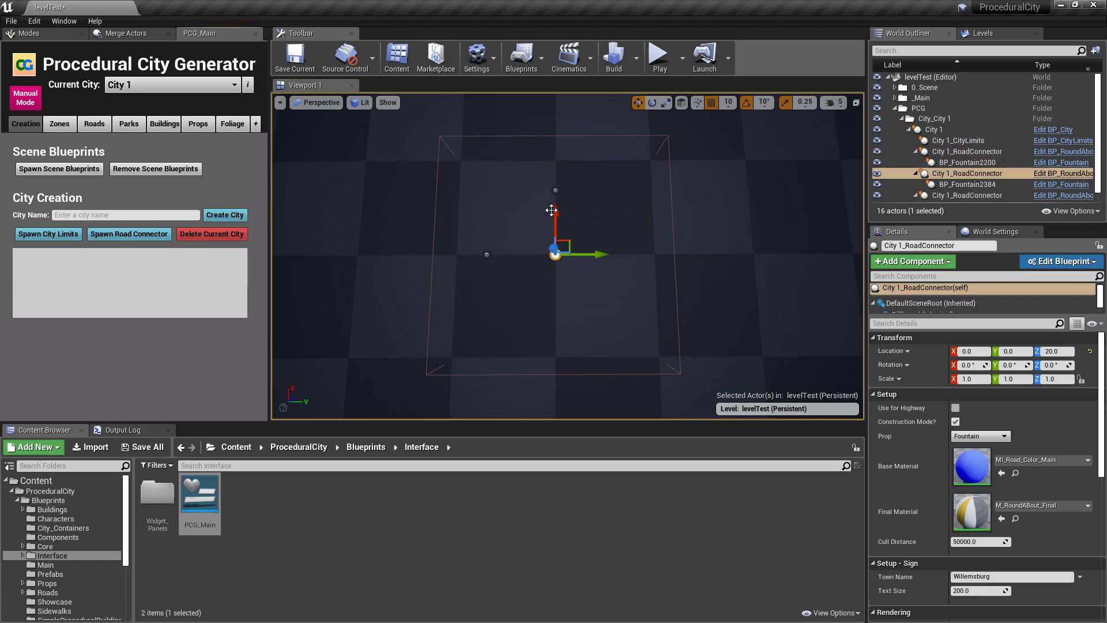
left_click_drag(555, 211, 555, 289)
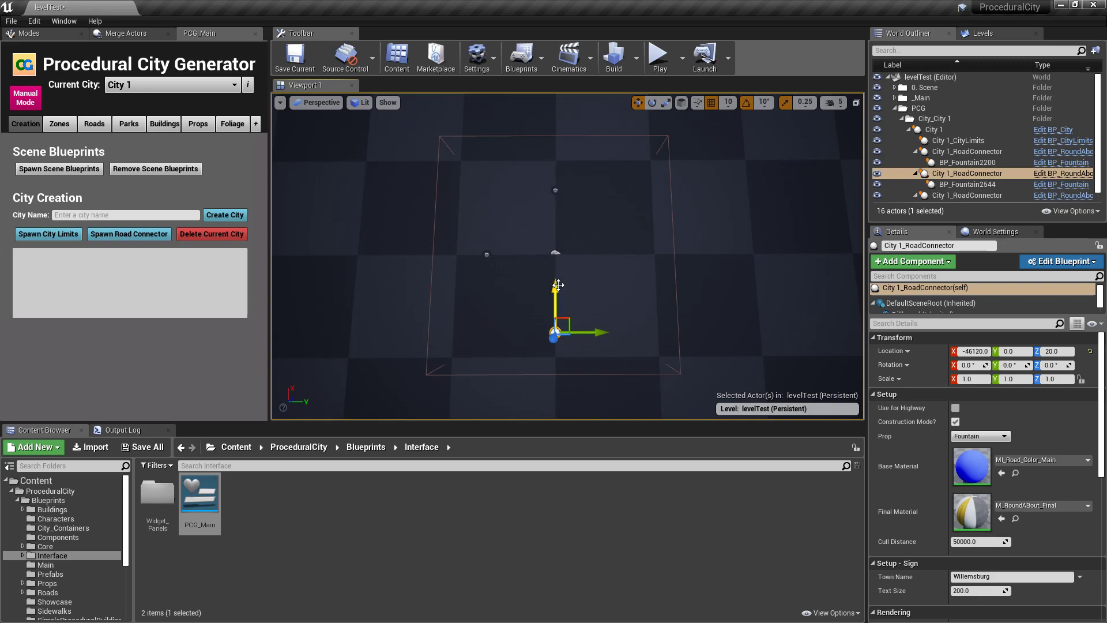
left_click_drag(555, 288, 555, 282)
key("f")
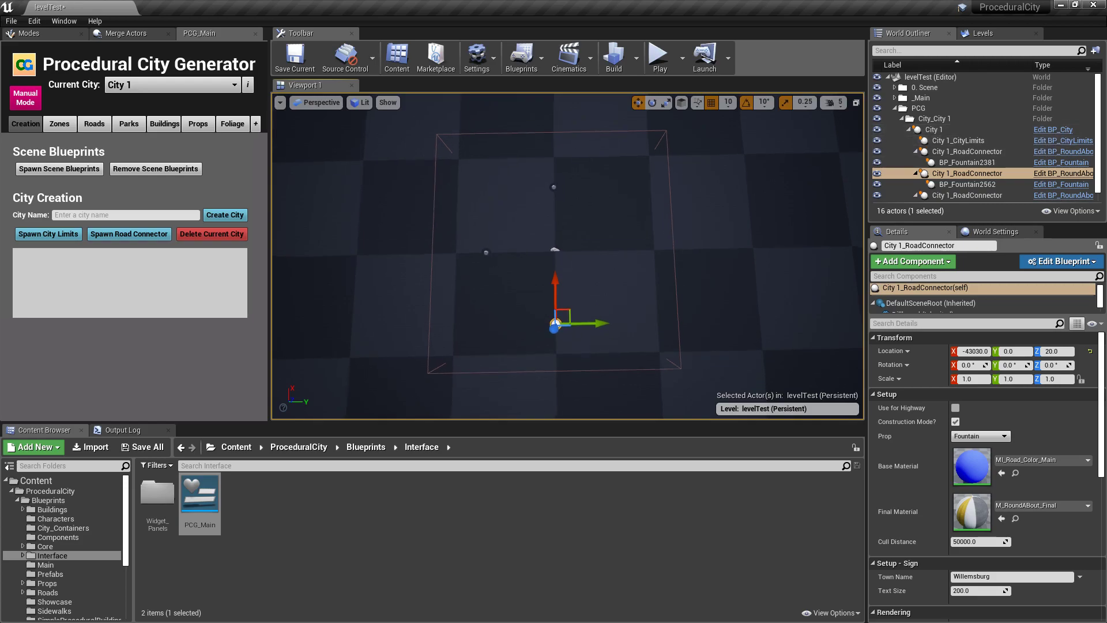
Move City 1 toward the near edge of the floor, to Y 2840.
left_click(937, 132)
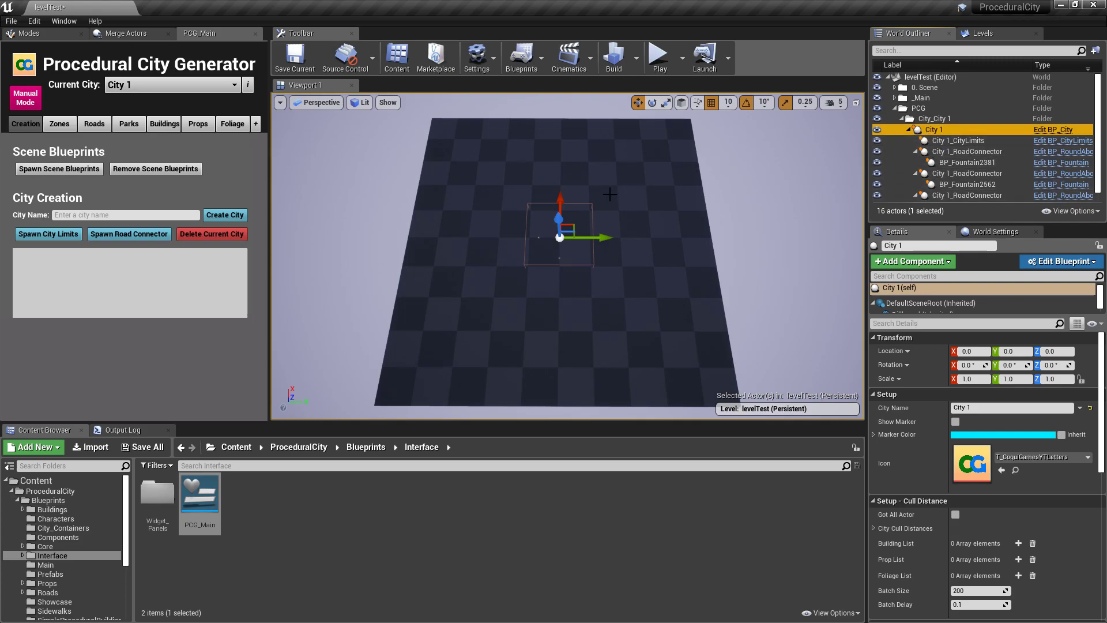
left_click_drag(577, 225, 587, 301)
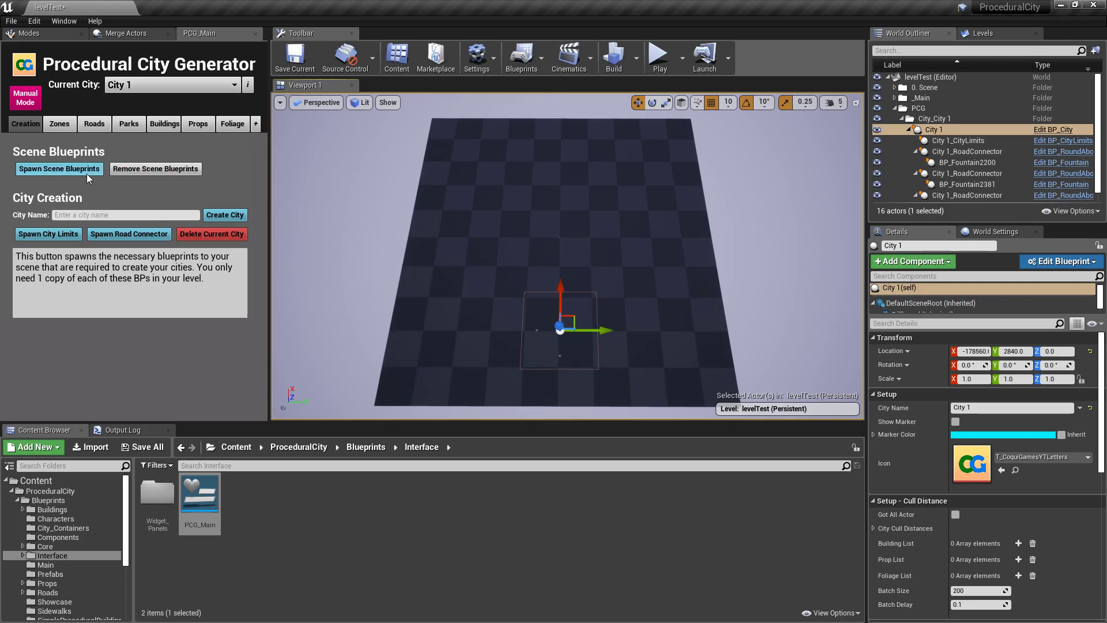
Create 'City 2', focus the view on it, and spawn its city limits.
type("Cit")
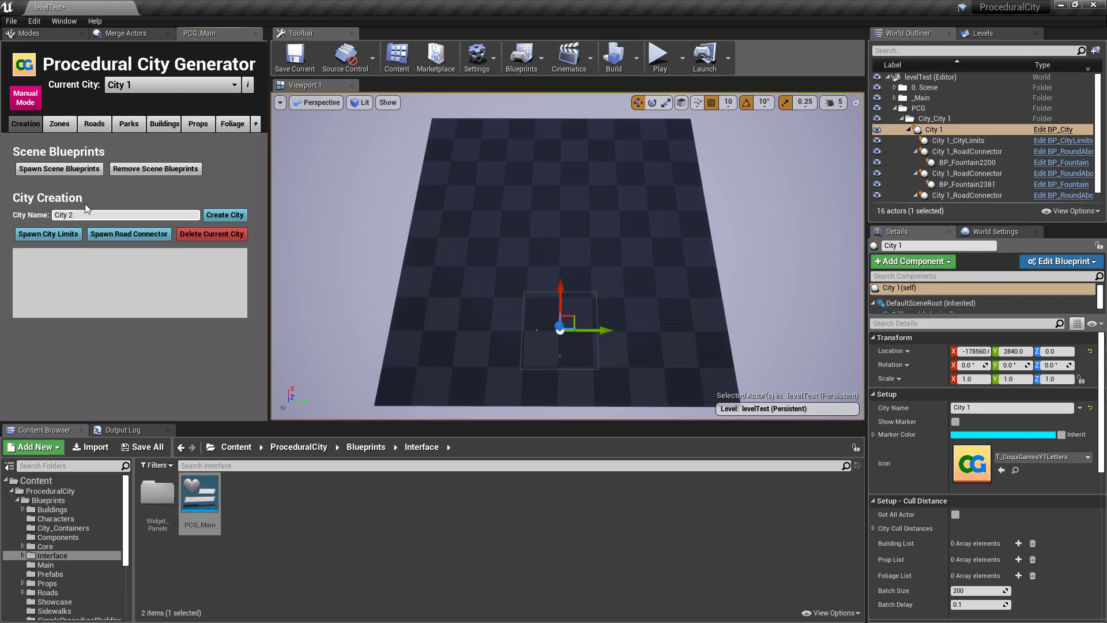
type("y 2")
left_click(232, 215)
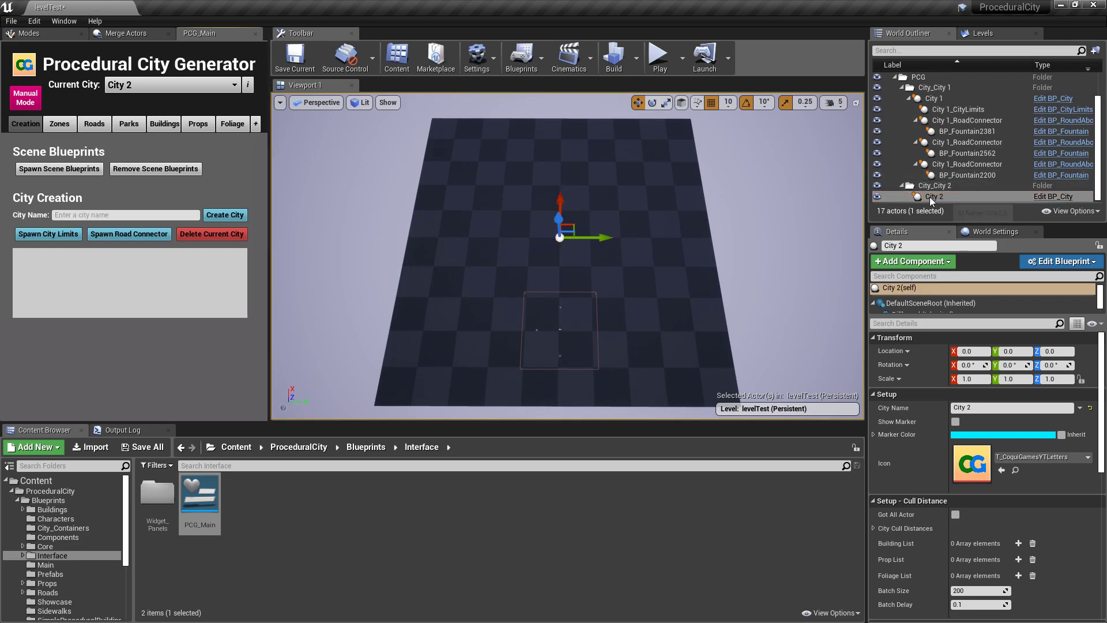
left_click(904, 88)
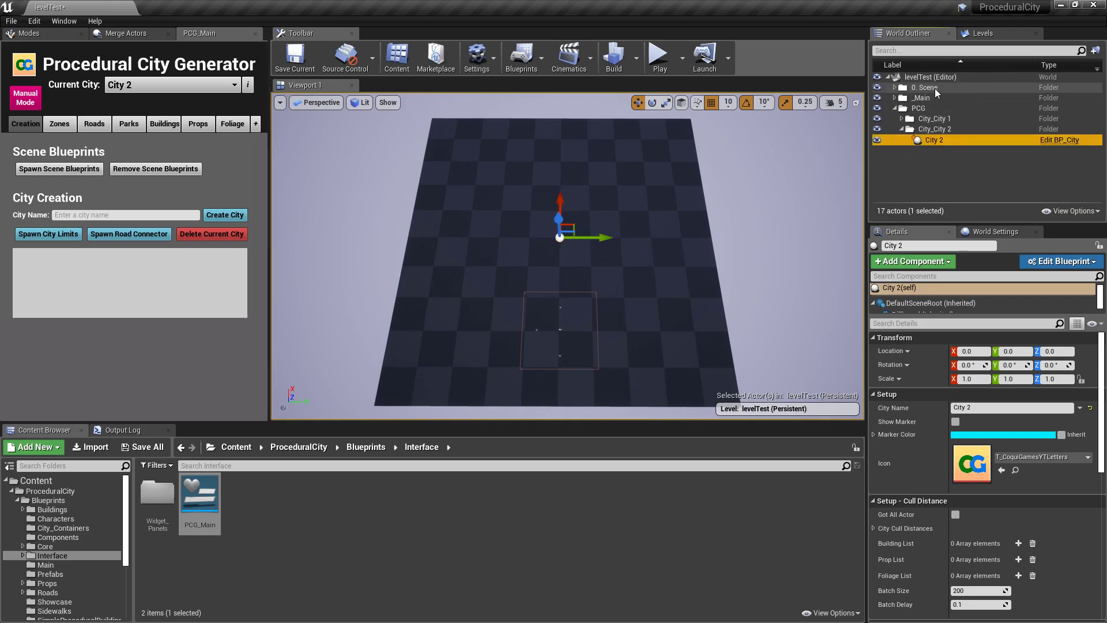
right_click_drag(636, 181, 635, 178)
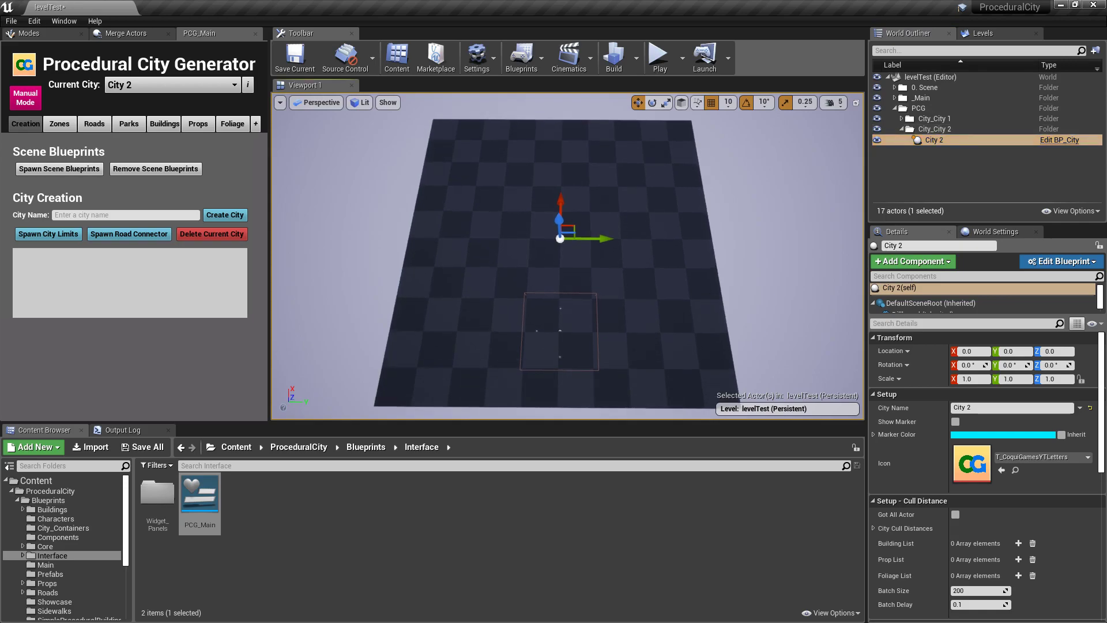
key("f")
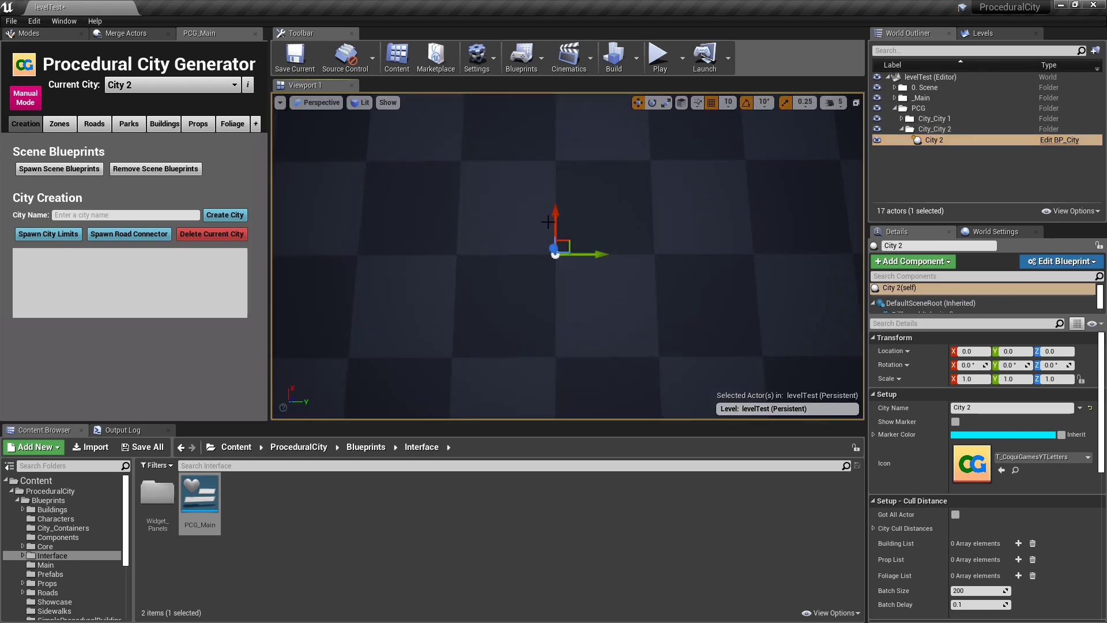
left_click(50, 235)
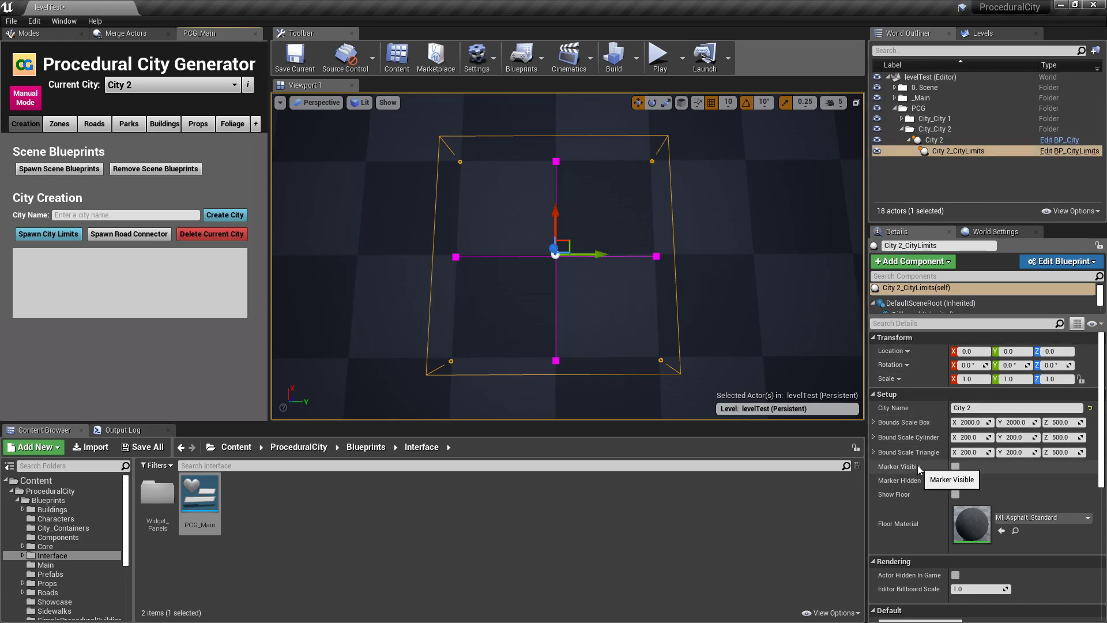
Show City 2's limits marker and set box scale 200×200 and cylinder scale 2000×2000.
left_click(956, 467)
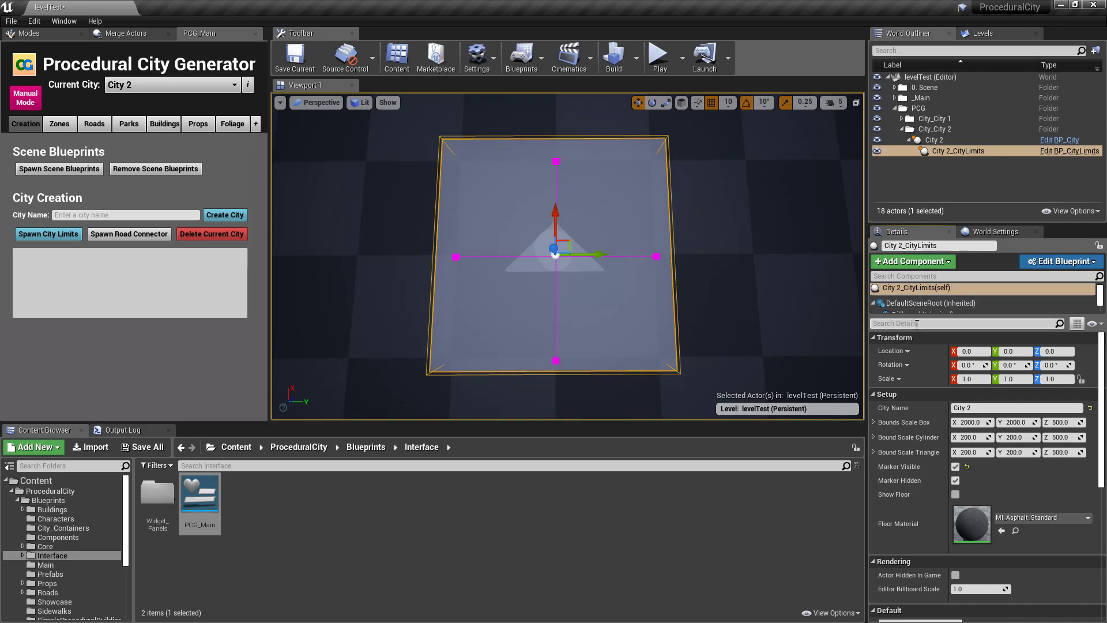
left_click(971, 423)
type("200")
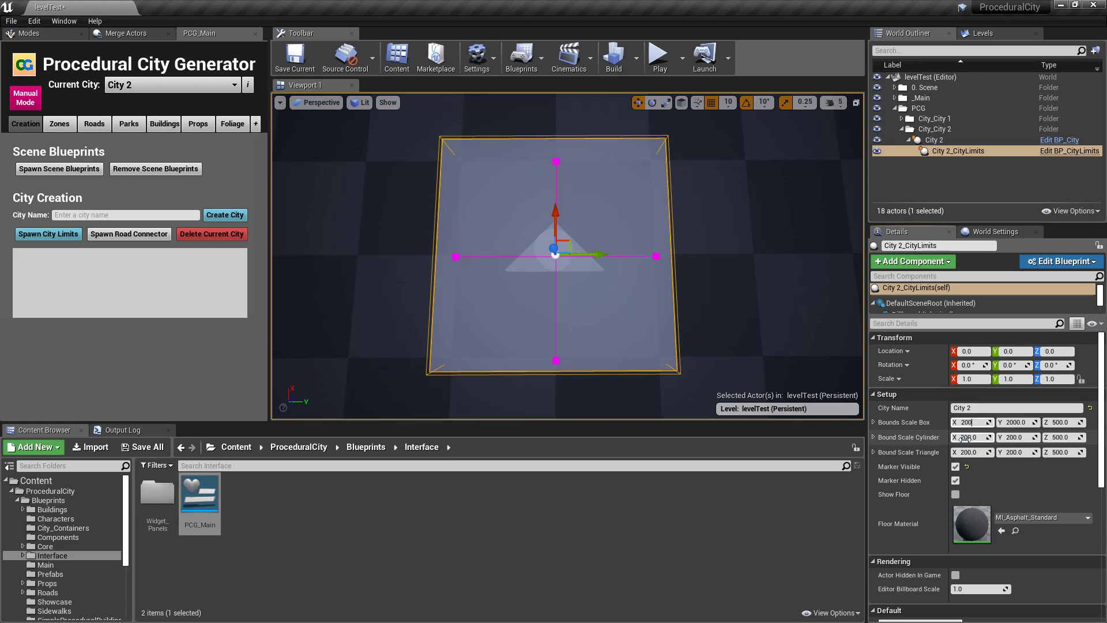
key("Tab")
type("200")
key("Return")
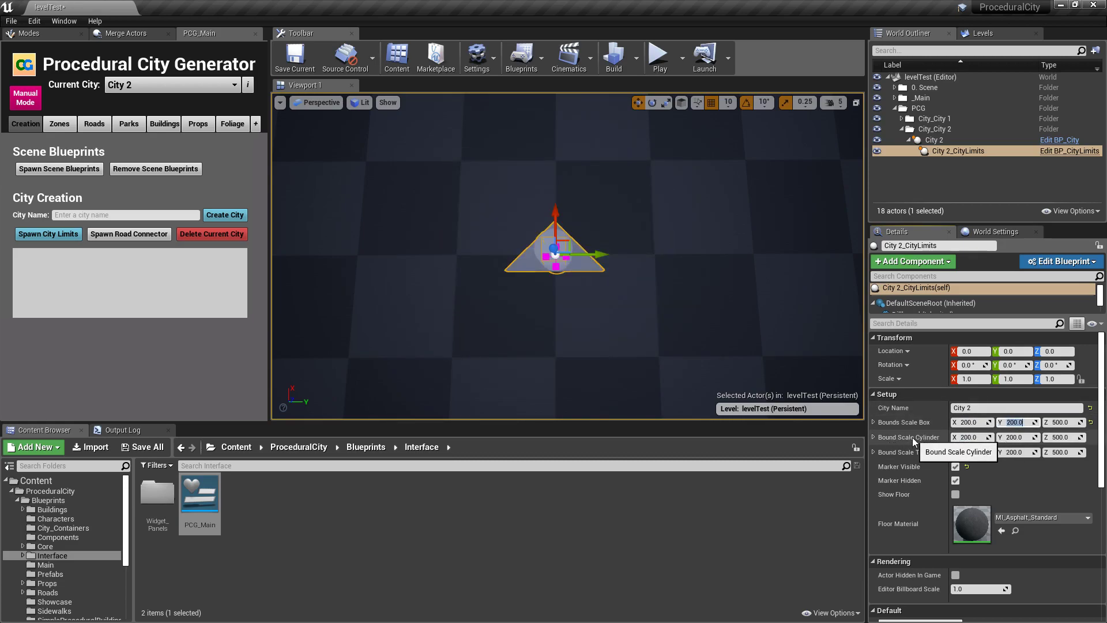
left_click(969, 437)
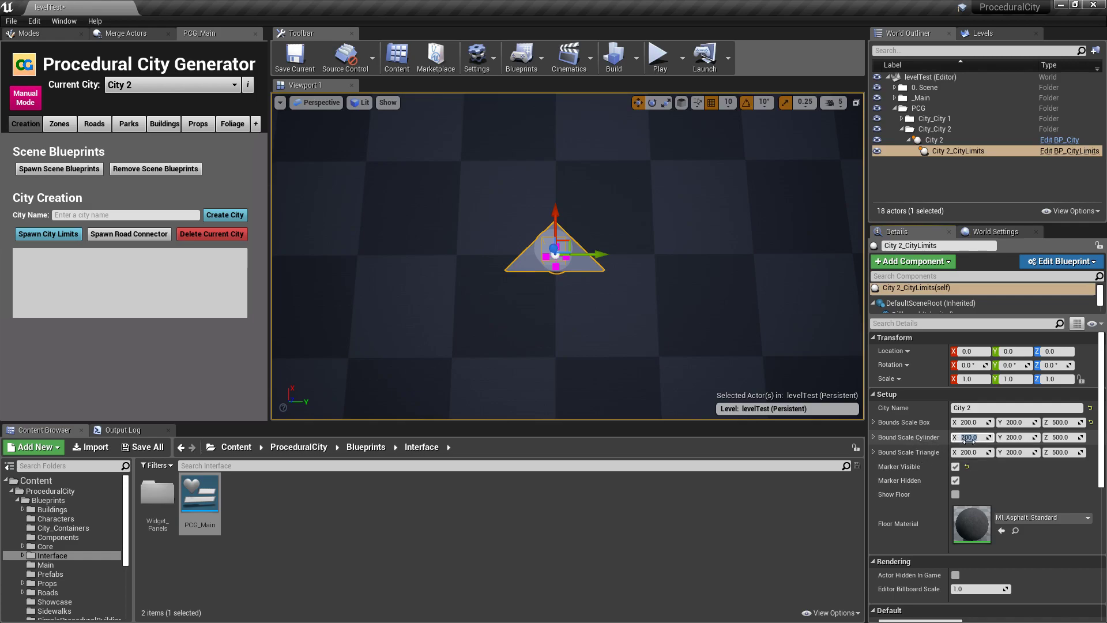
type("2000")
key("Tab")
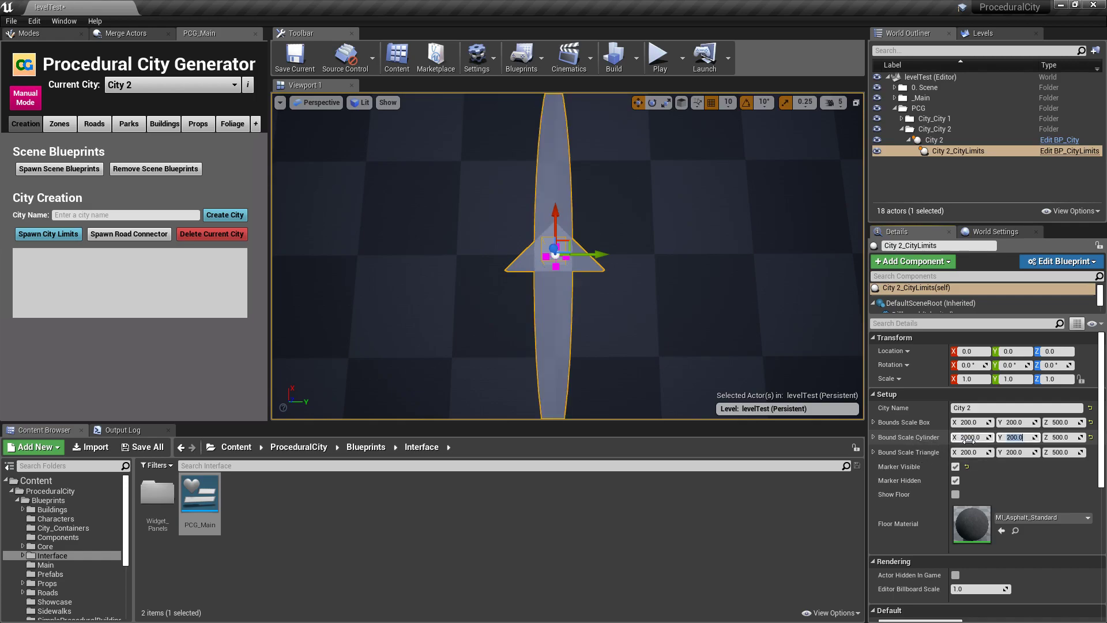
type("2000")
key("Return")
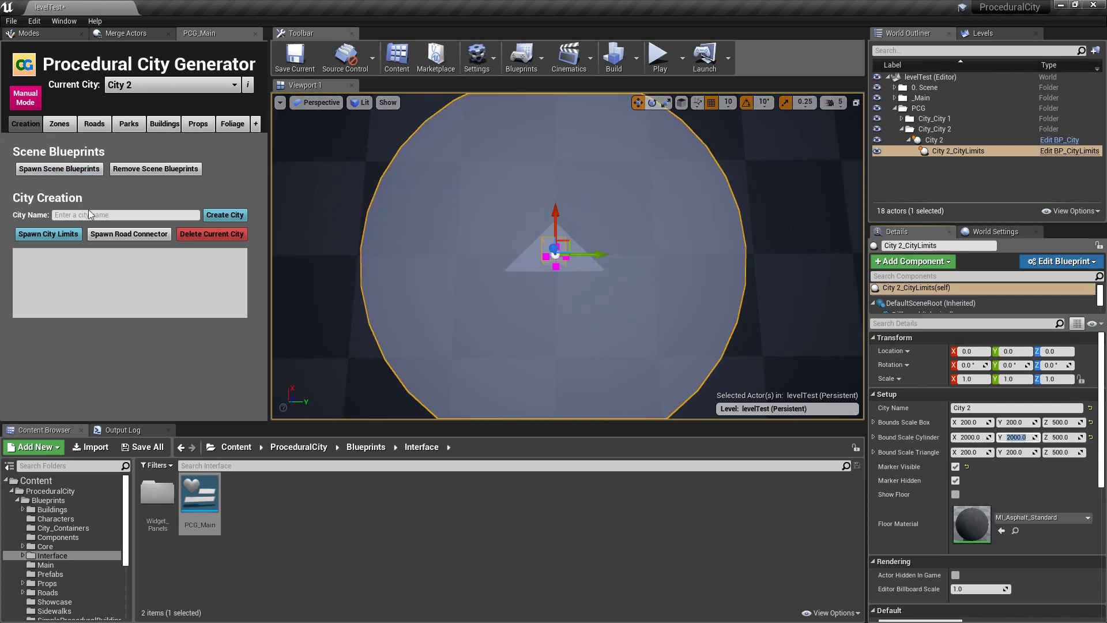
Spawn three road connectors for City 2 at X -69750, Y 65510 and Y -73080.
left_click(113, 235)
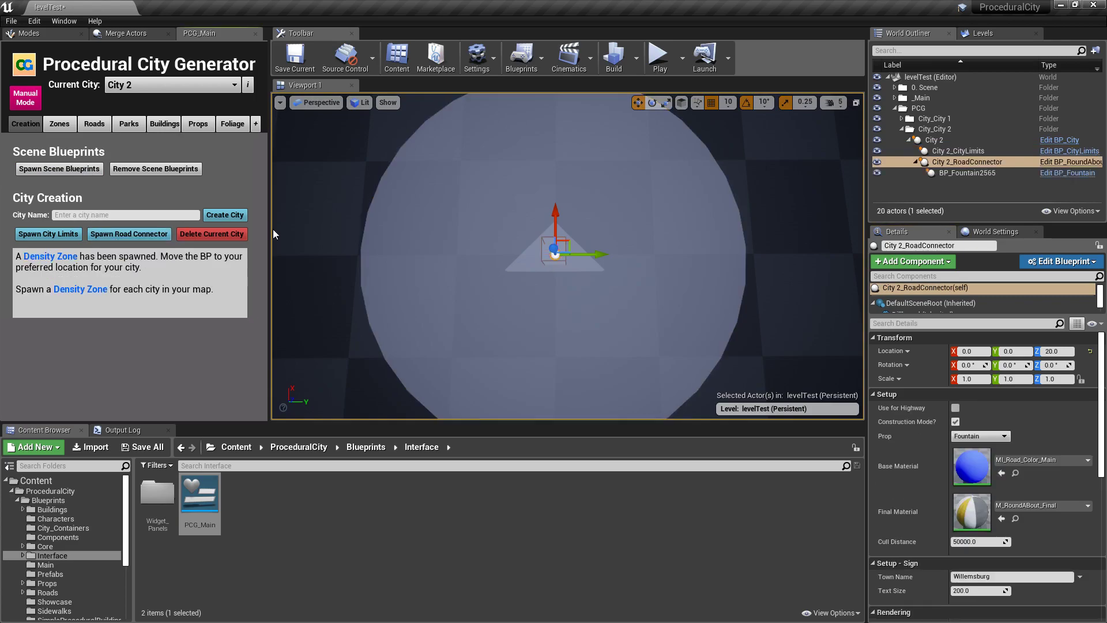
left_click_drag(558, 204, 527, 315)
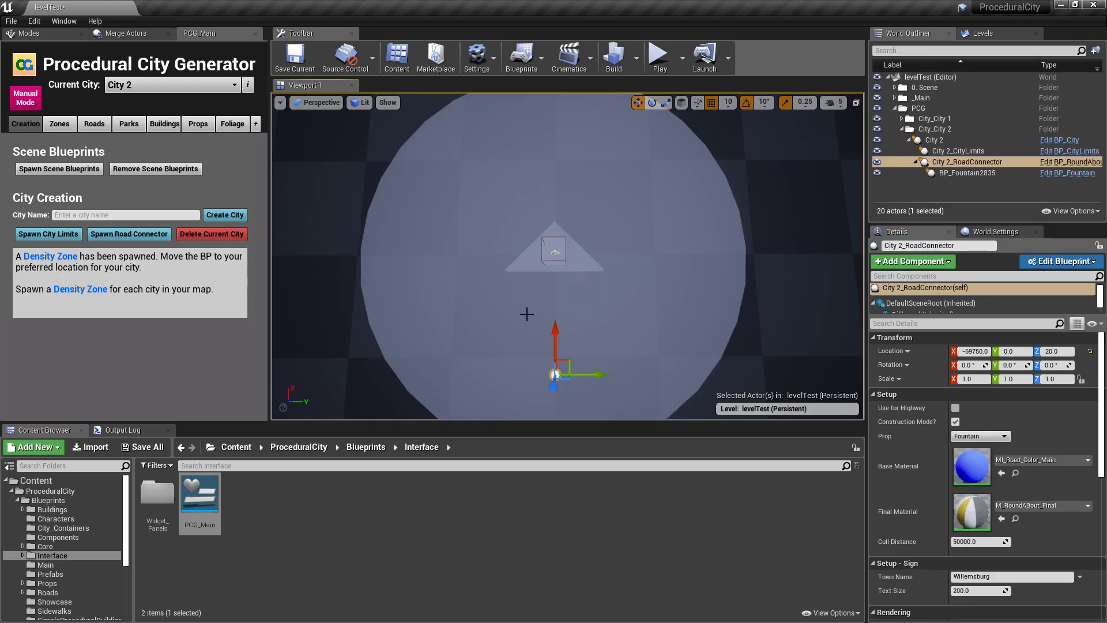
left_click(136, 233)
left_click_drag(597, 255, 706, 259)
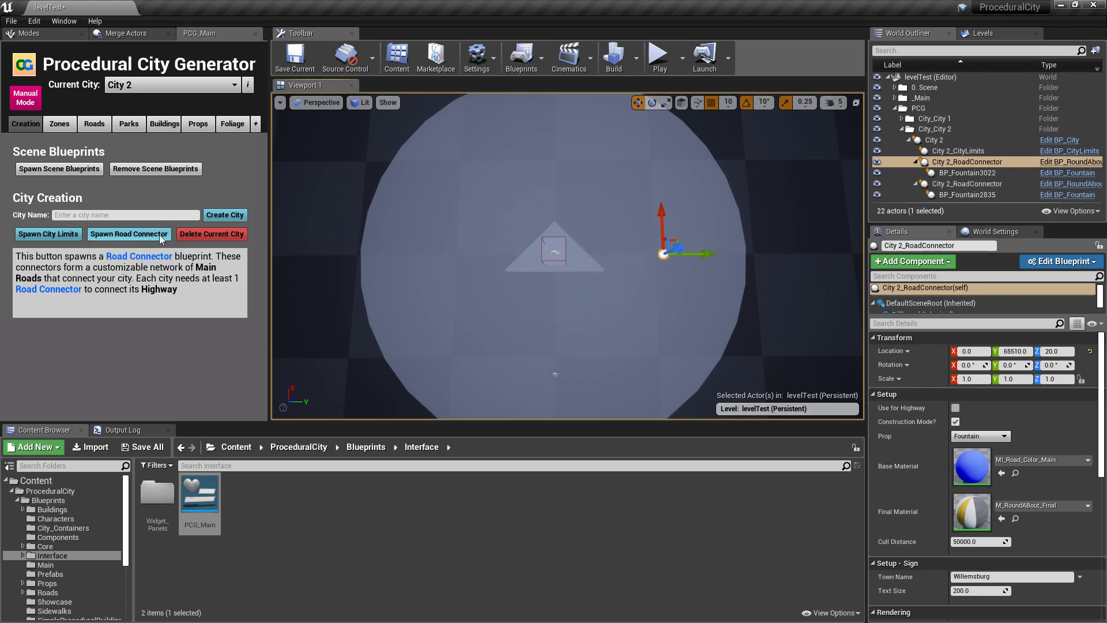
left_click(129, 234)
left_click_drag(603, 253, 484, 255)
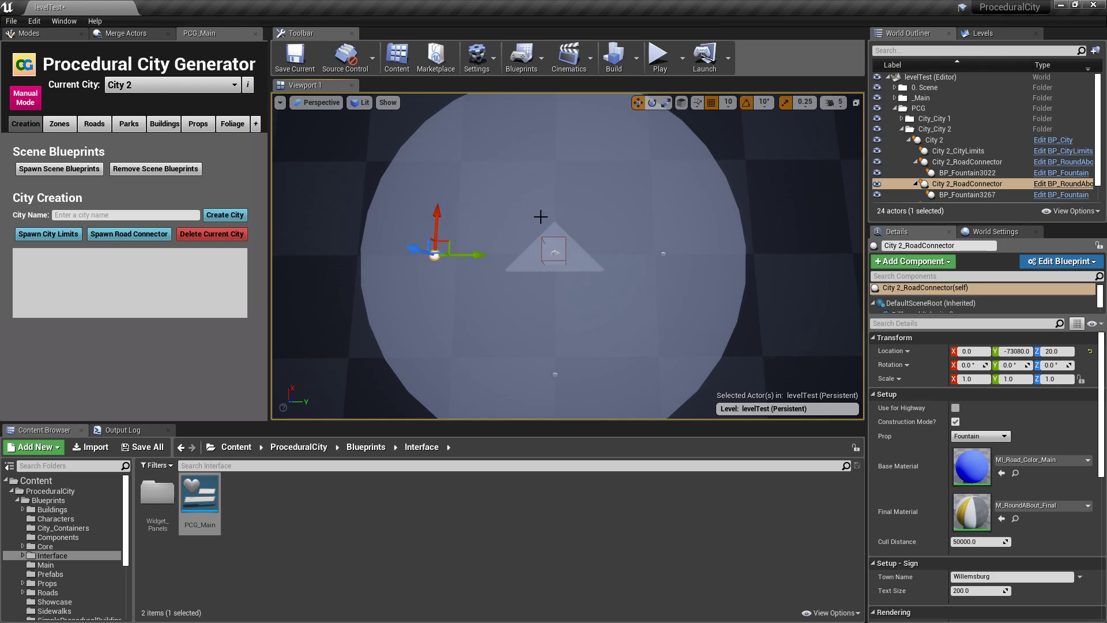
Move City 2 away from the origin to X 63220, Y -152110.
scroll(679, 213, "down", 5)
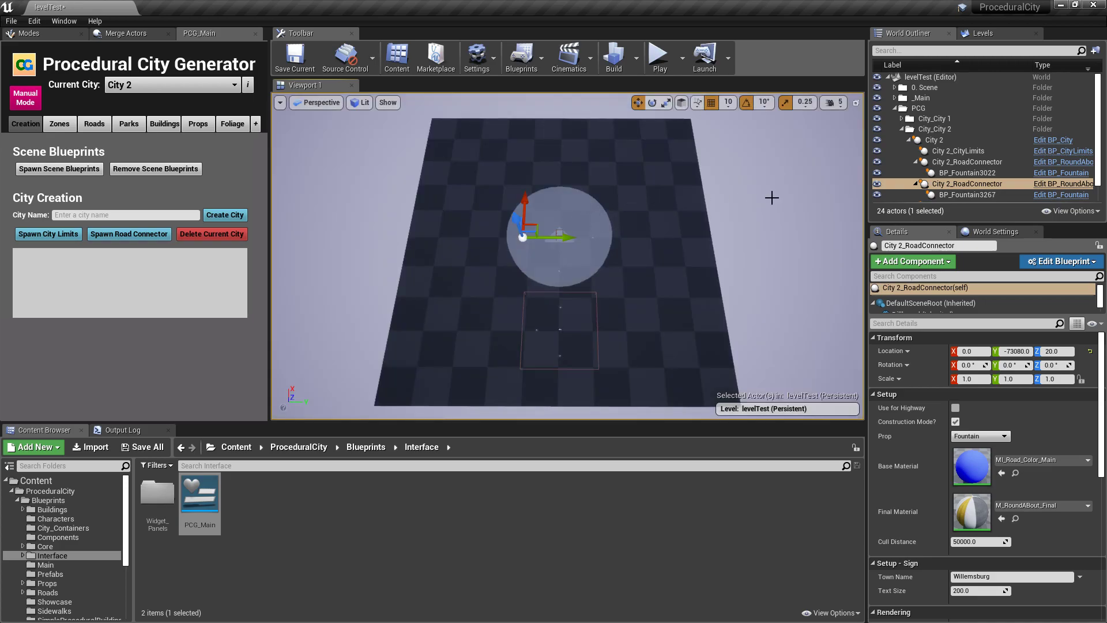
left_click(936, 139)
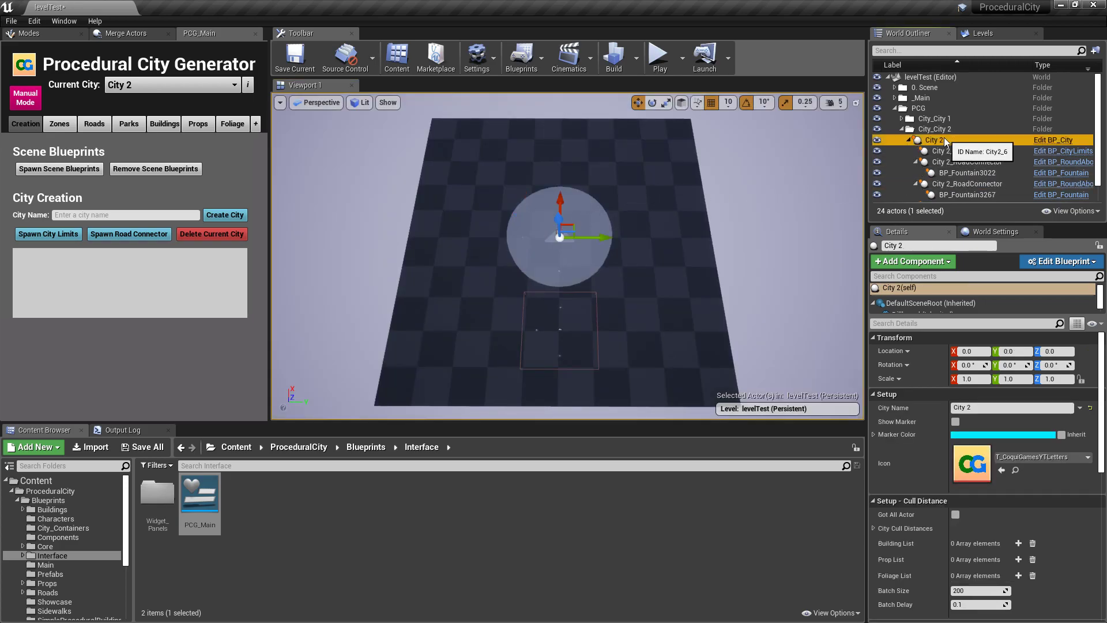
left_click_drag(573, 229, 501, 197)
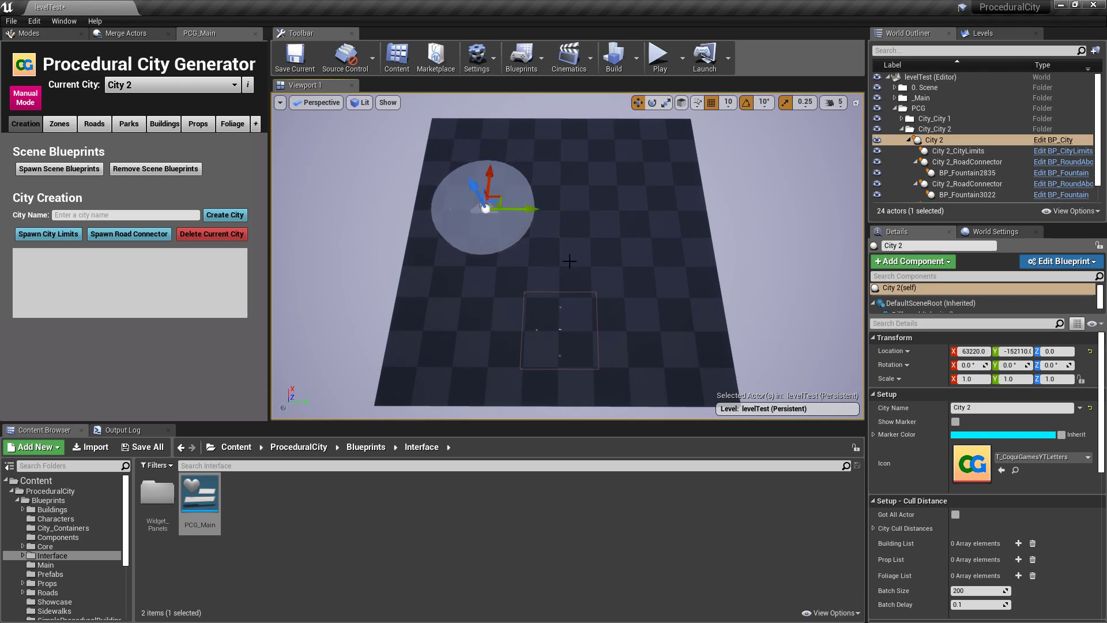
left_click(116, 214)
Create 'City 3' and spawn its city limits.
type("City 3")
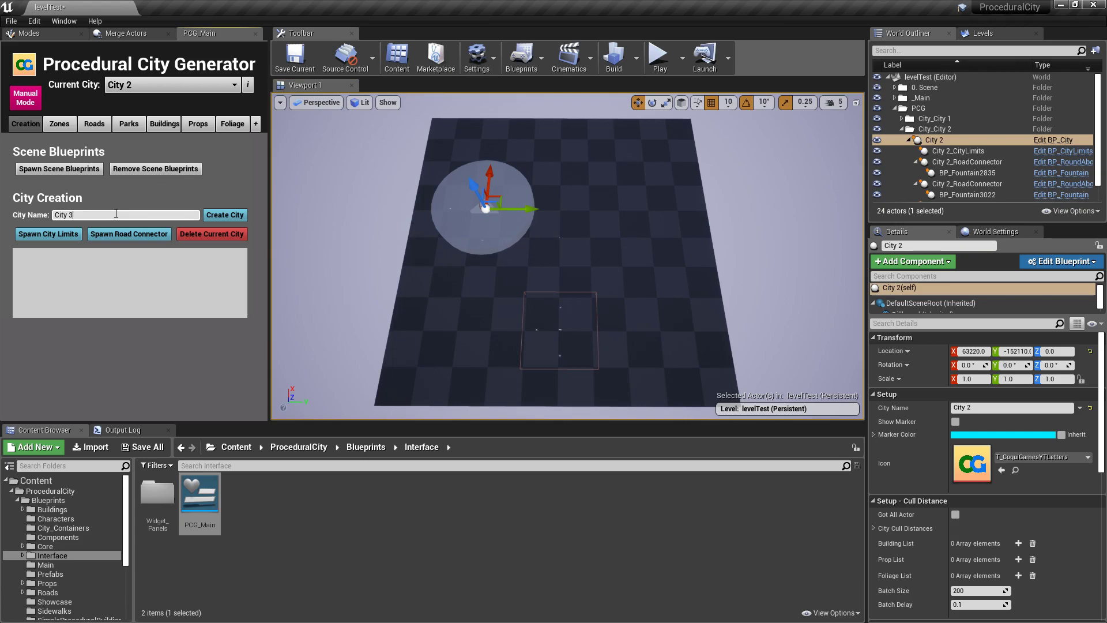
left_click(219, 212)
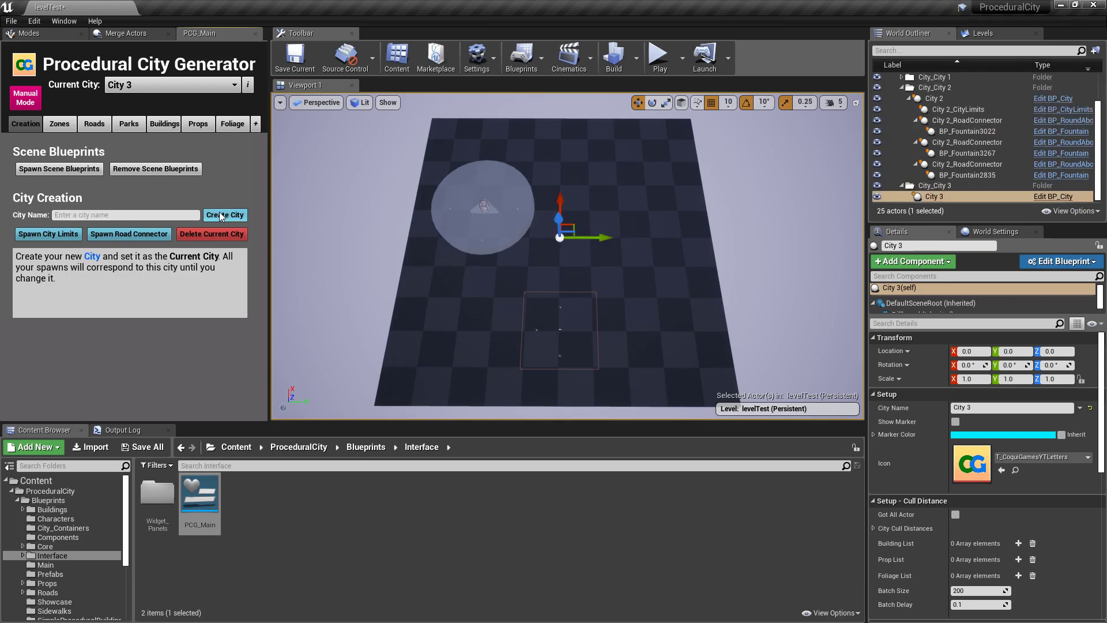
left_click(64, 233)
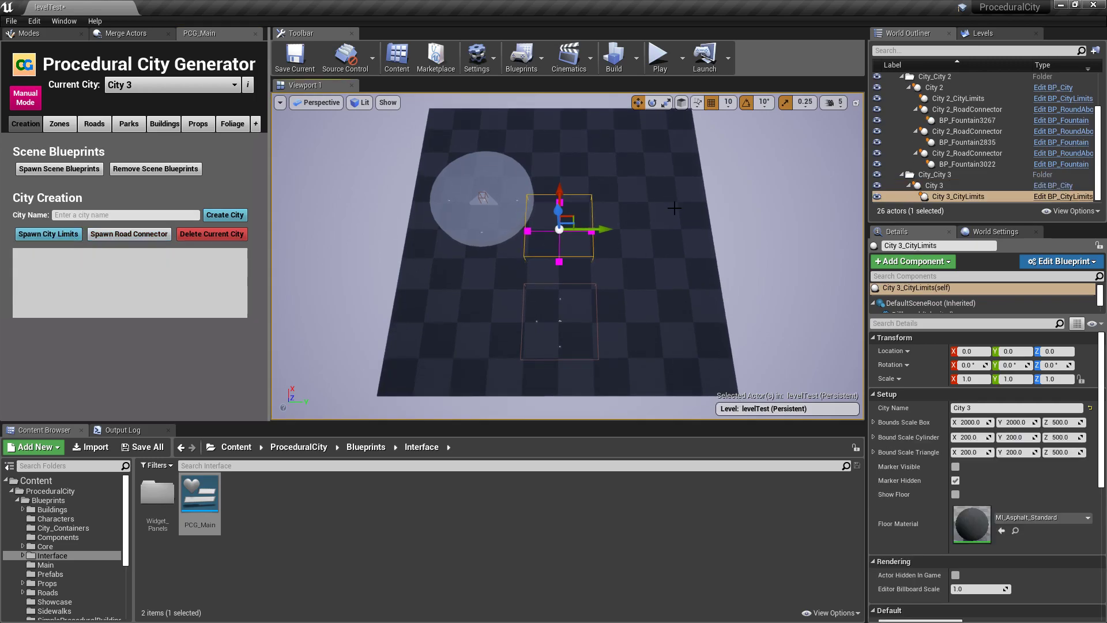
key("f")
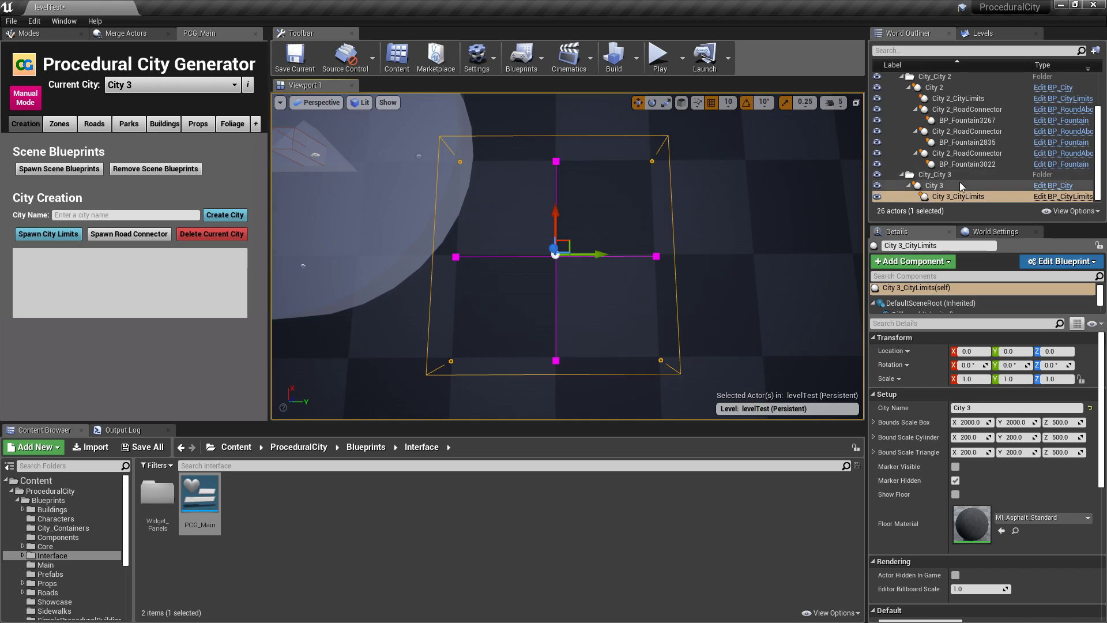
right_click_drag(698, 250, 759, 221)
Move City 2 farther away from City 3.
left_click(935, 87)
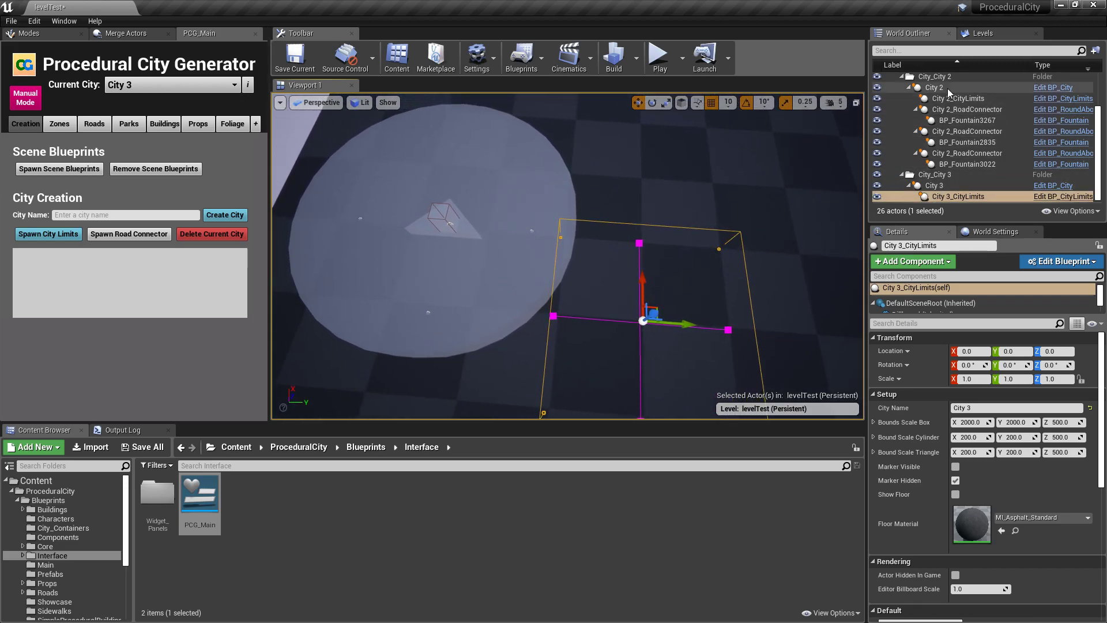
left_click_drag(460, 183, 459, 122)
left_click_drag(507, 169, 492, 169)
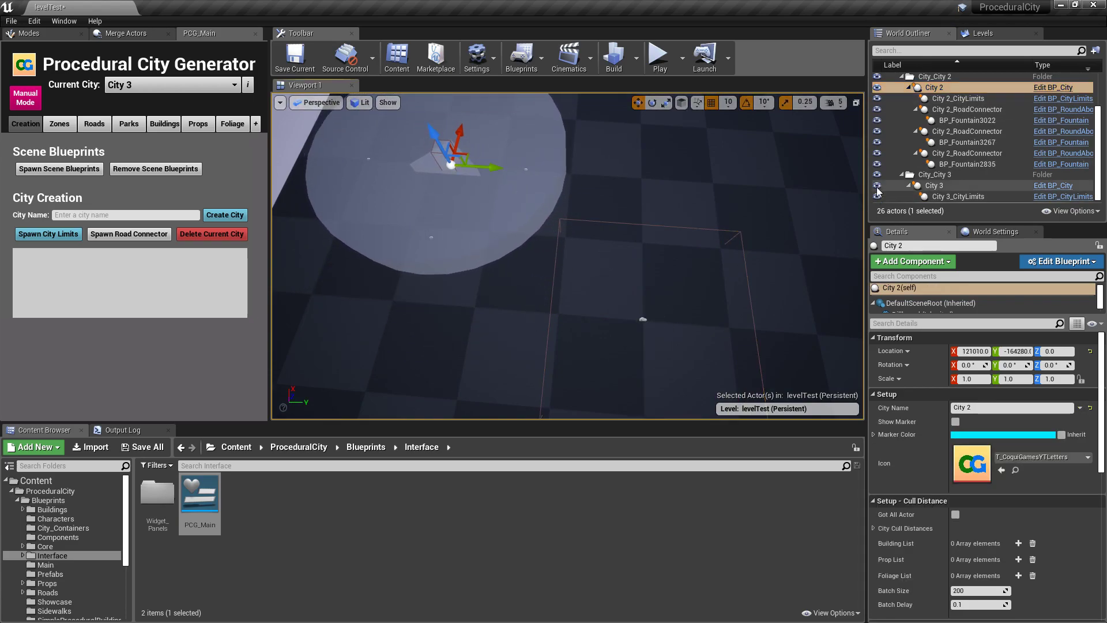
Add a road connector to City 3 at Y -45010.
left_click(644, 319)
key("f")
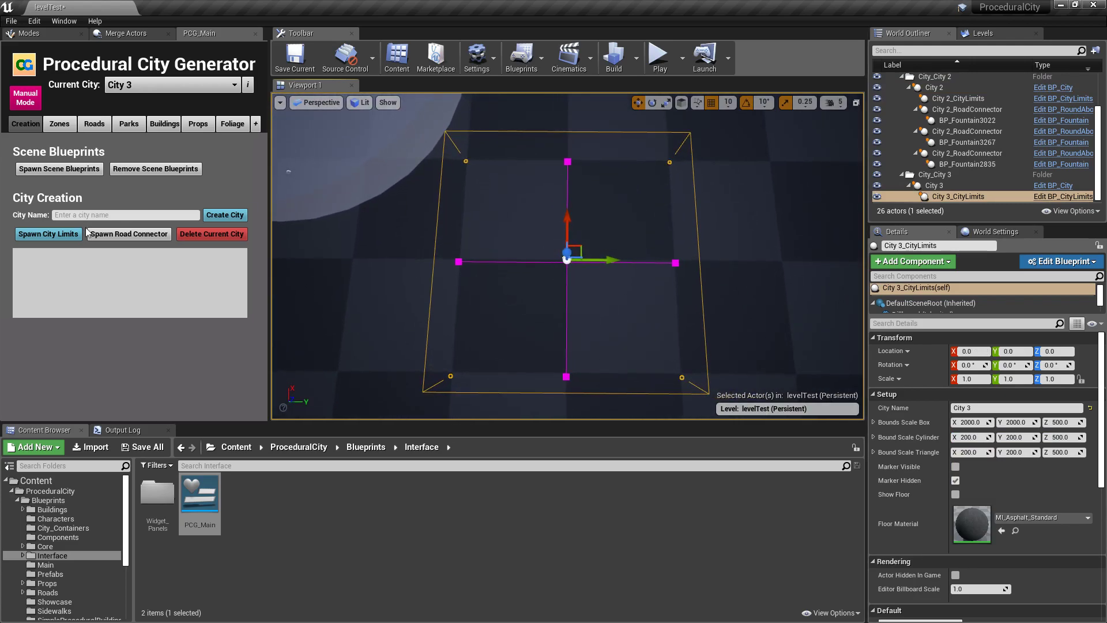
left_click(129, 233)
left_click_drag(612, 259, 533, 260)
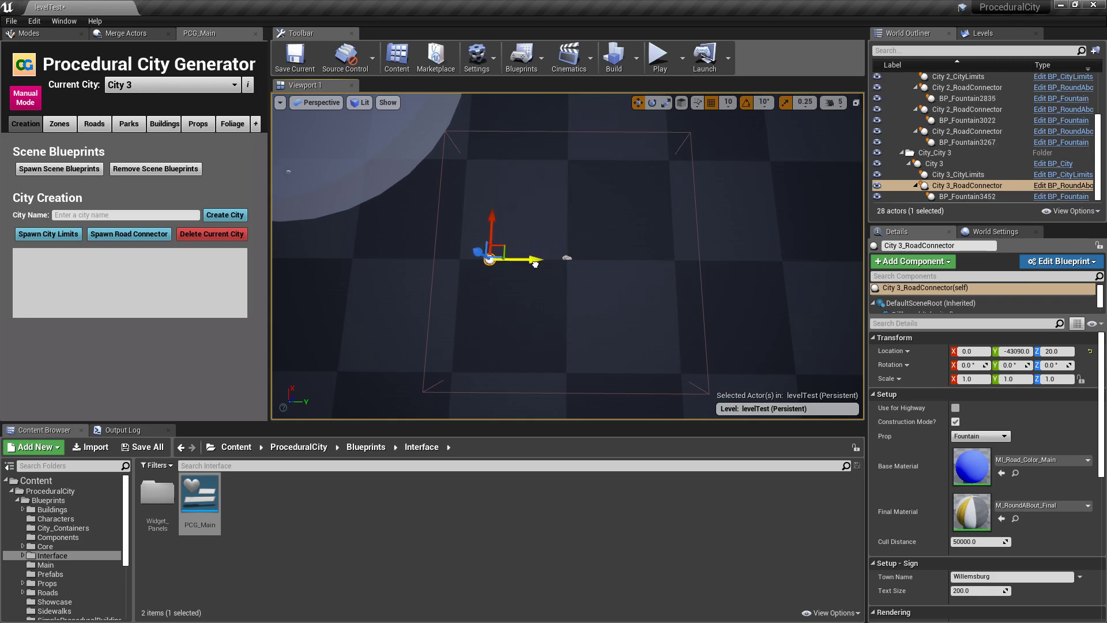
Add two more City 3 road connectors at (26820, 27470) and (-43560, 33360).
left_click(140, 234)
left_click_drag(574, 248, 608, 209)
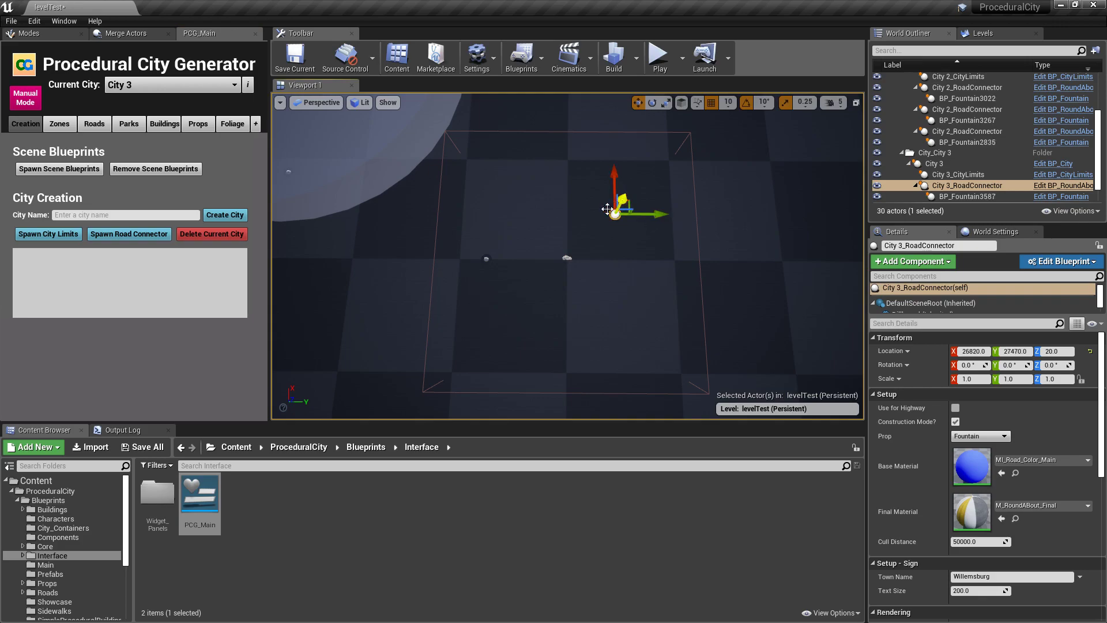
left_click(162, 234)
left_click_drag(588, 247, 649, 327)
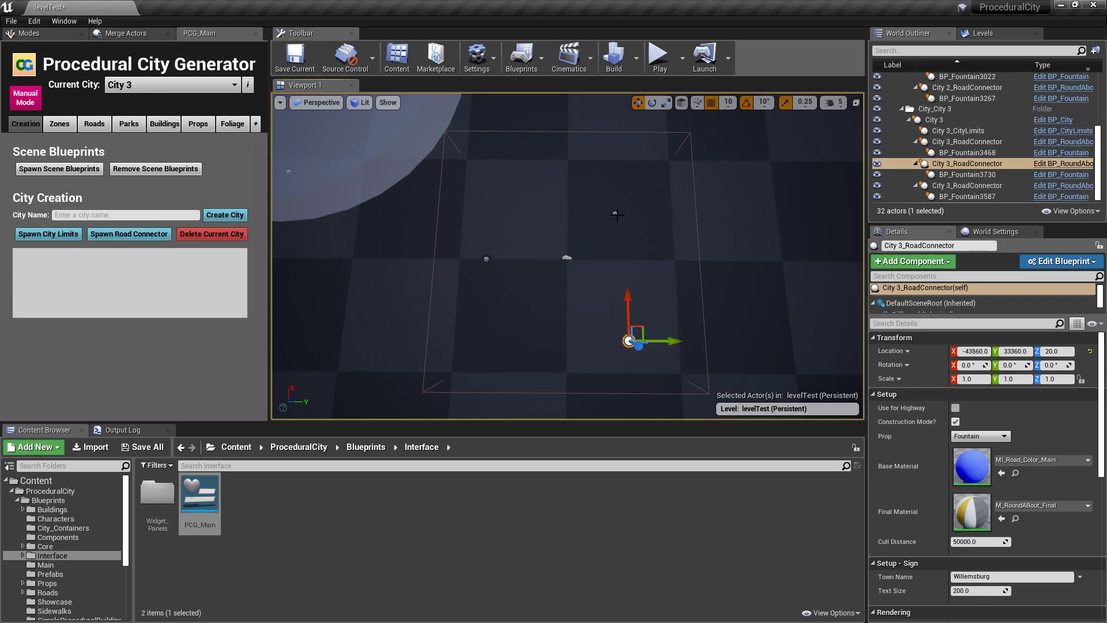
left_click(963, 132)
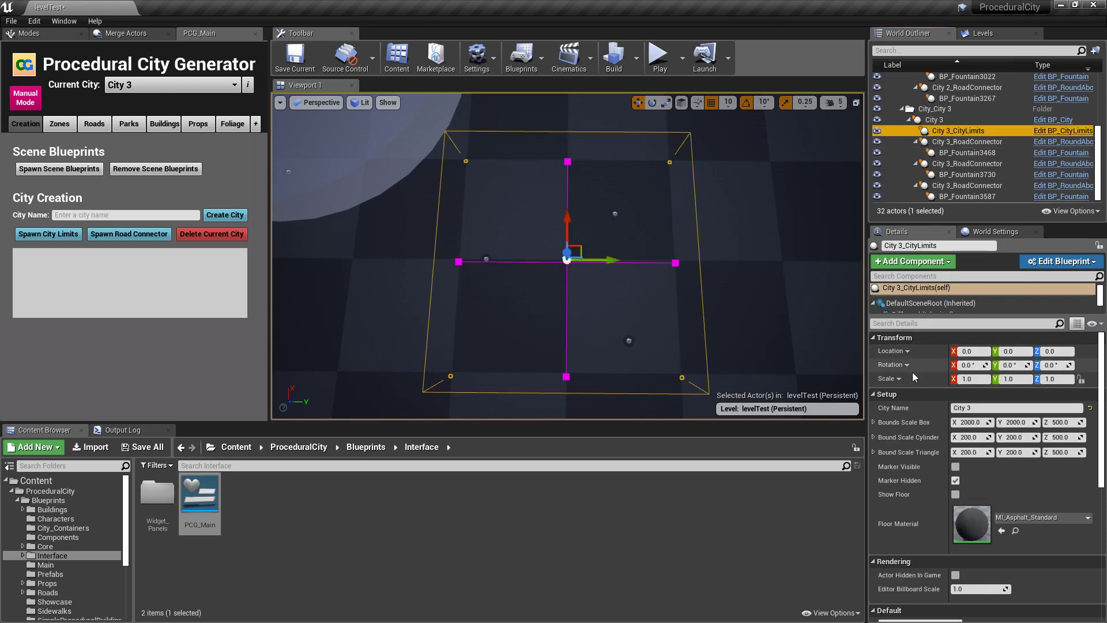
Make City 3's limits marker visible and set its box scale X and Y to 200.
left_click(956, 467)
left_click(962, 422)
type("2")
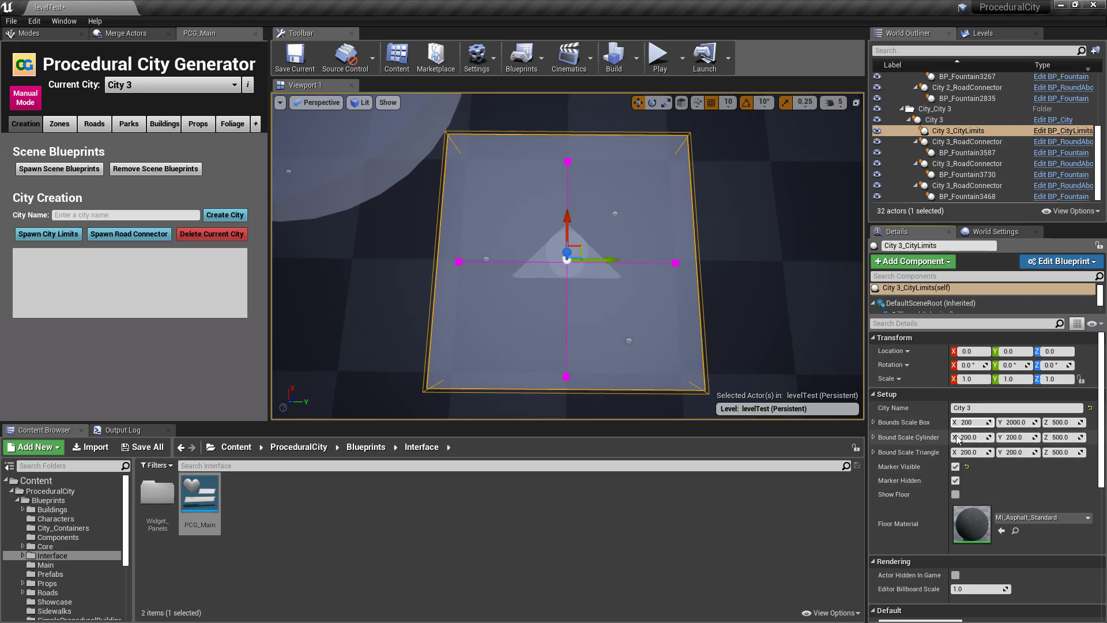
key("Tab")
type("20")
left_click(958, 437)
Set City 3's triangle bound scale to 1000 by 1000, then select a City 3 road connector.
key("Tab")
key("Tab")
key("Tab")
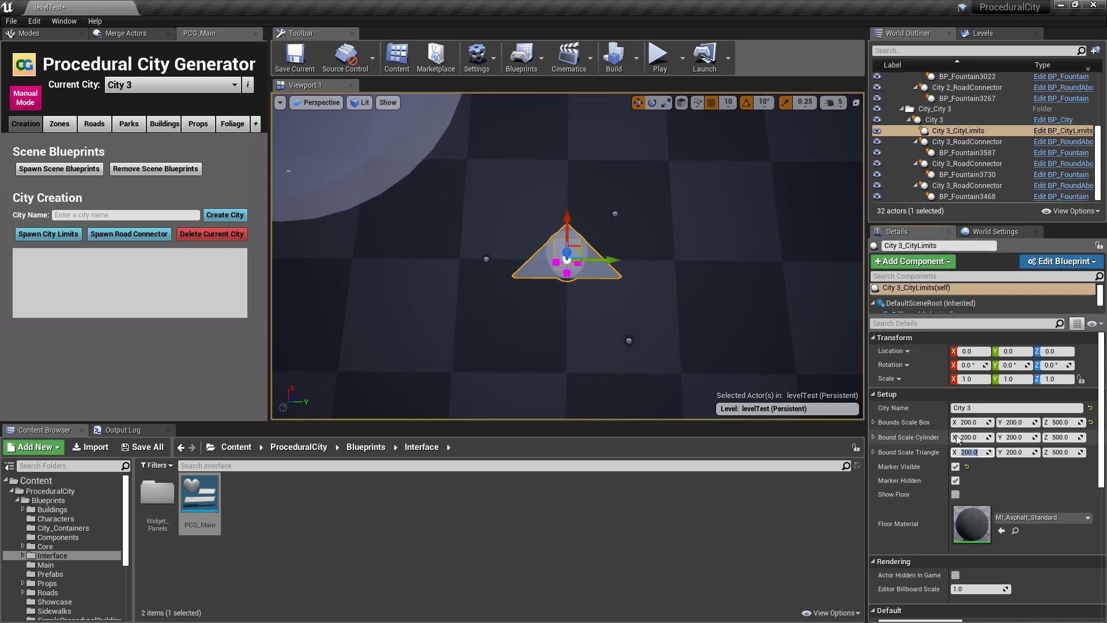
key("Tab")
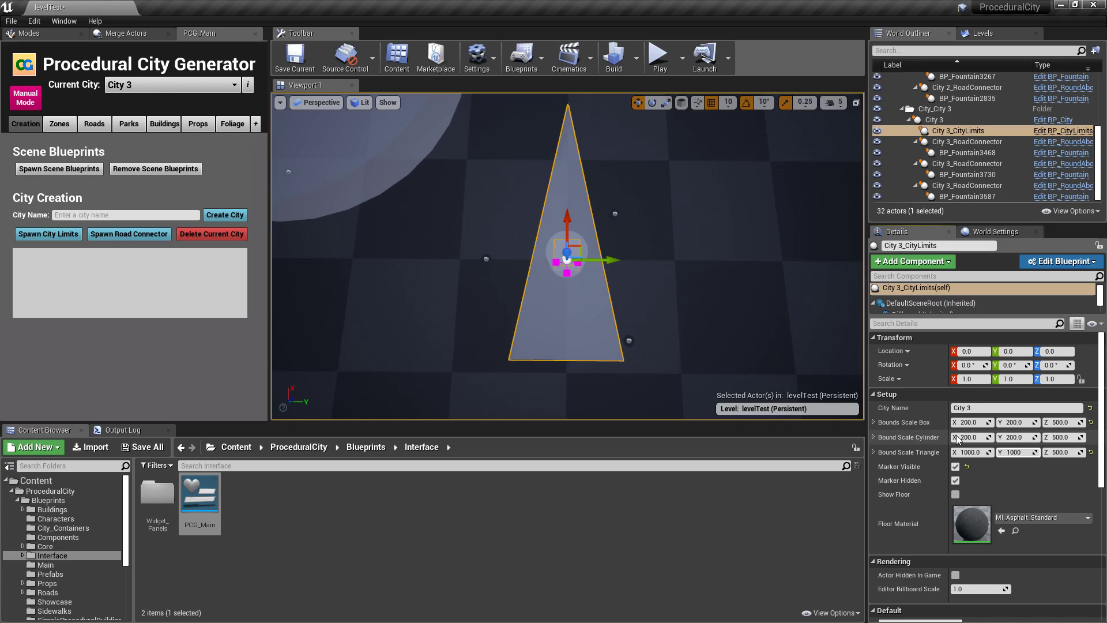
type("1000")
key("Return")
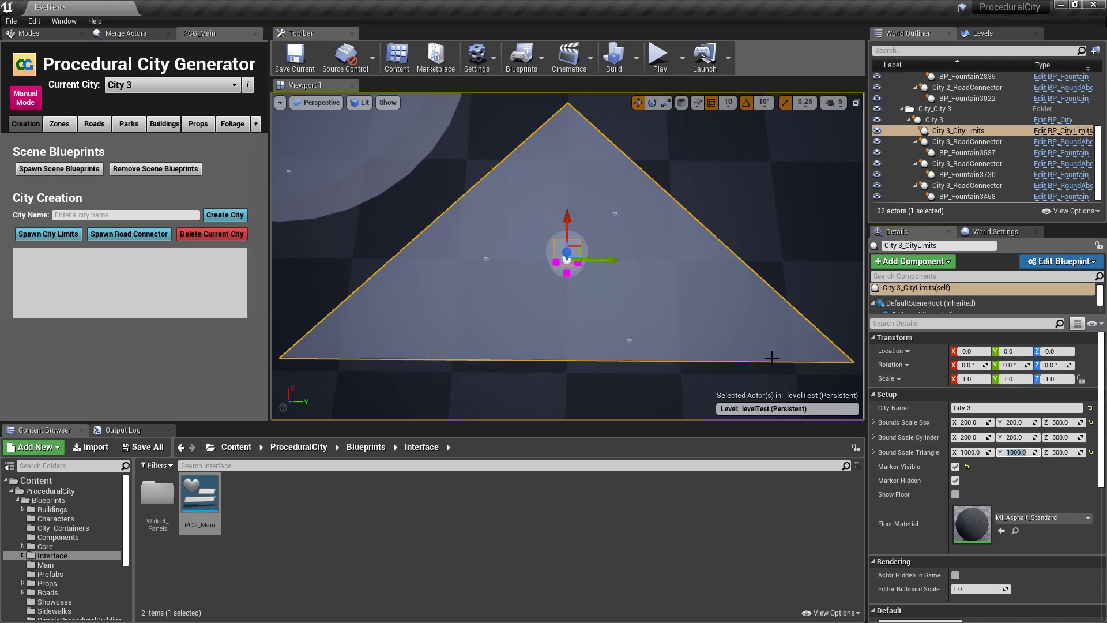
left_click(969, 142)
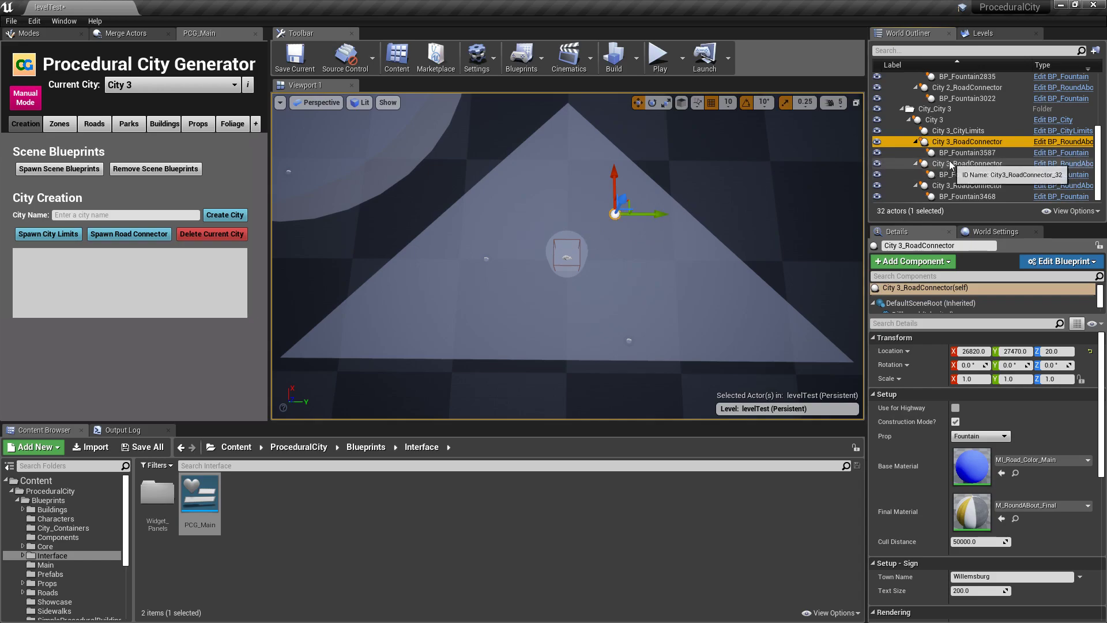
Drag three City 3 road connectors toward the triangle's corners, one to X -33040, Y -71730.
left_click(969, 163)
left_click_drag(702, 340, 740, 340)
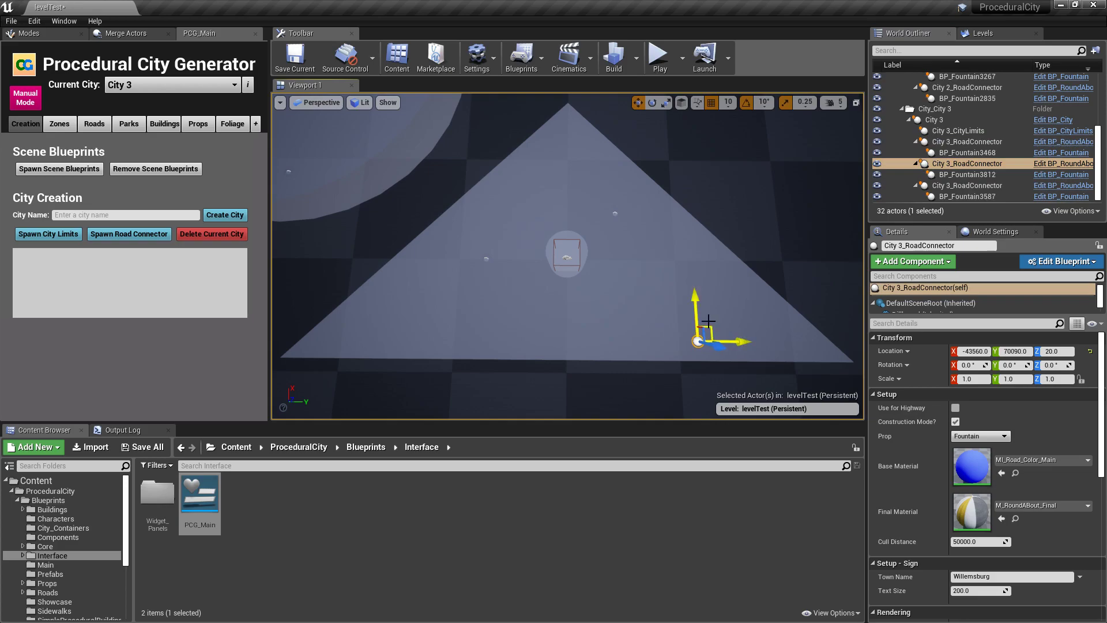
left_click_drag(699, 302, 700, 279)
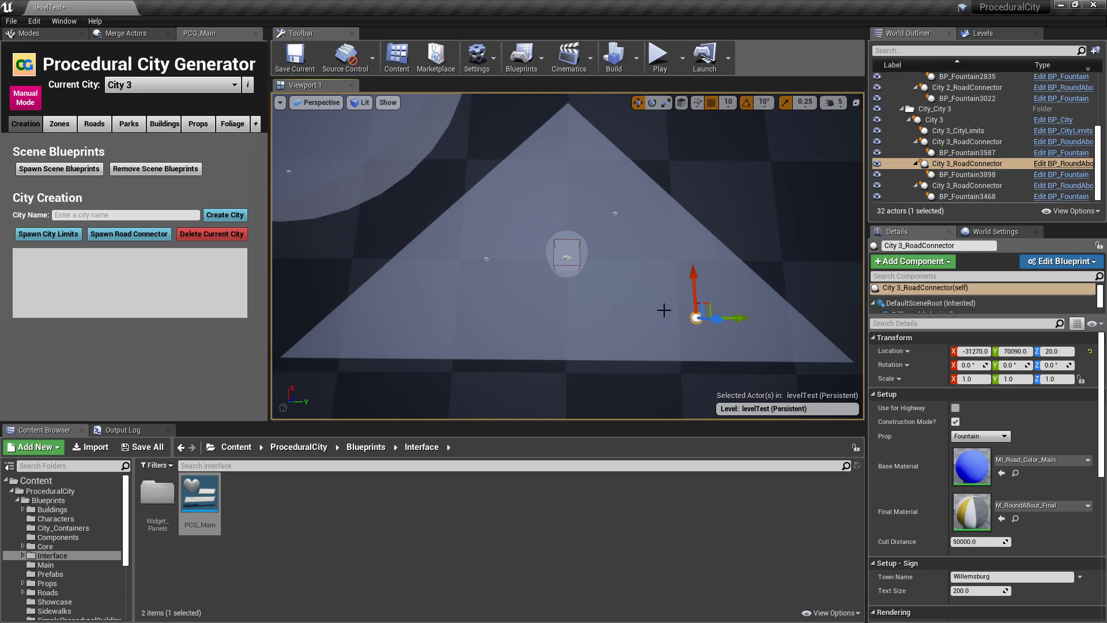
left_click(725, 184)
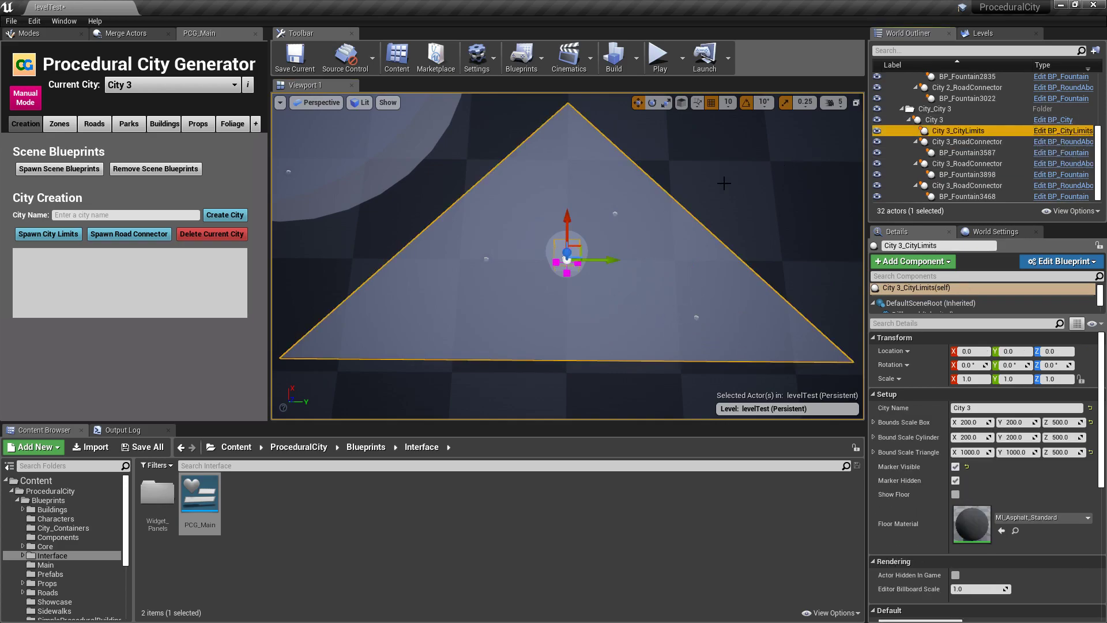
left_click(733, 181)
left_click_drag(646, 214, 600, 214)
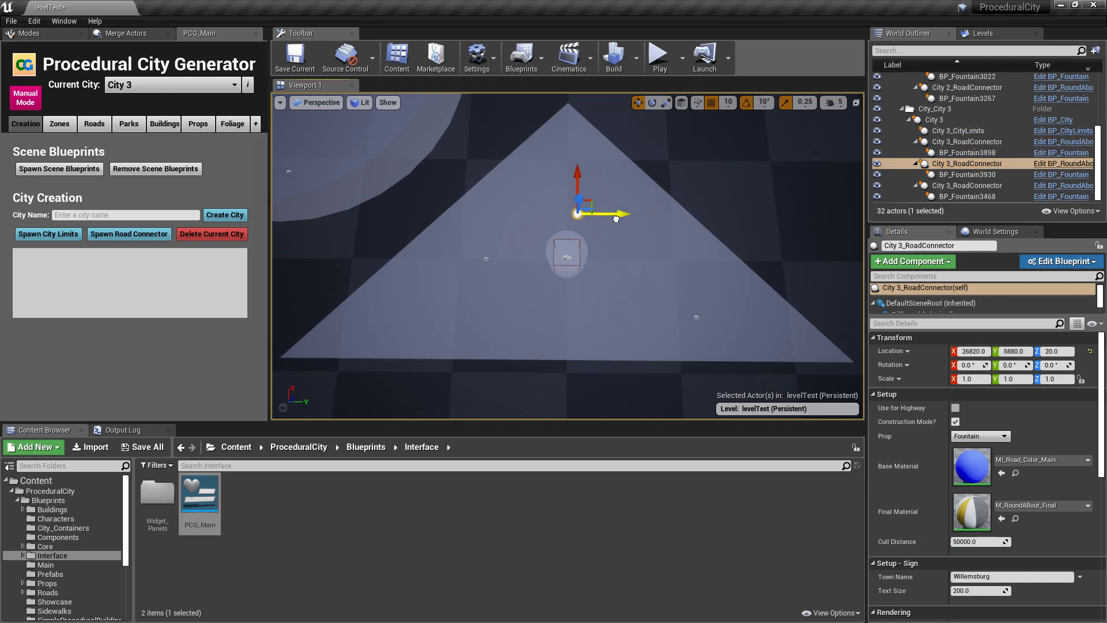
left_click_drag(570, 180, 568, 151)
left_click(960, 186)
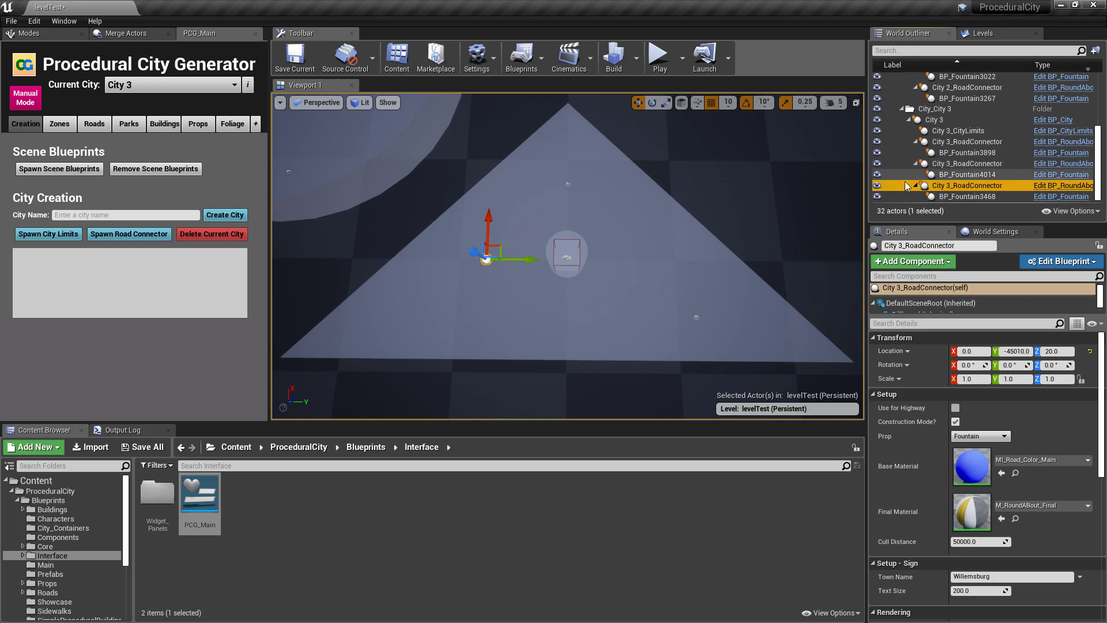
left_click_drag(503, 250, 504, 294)
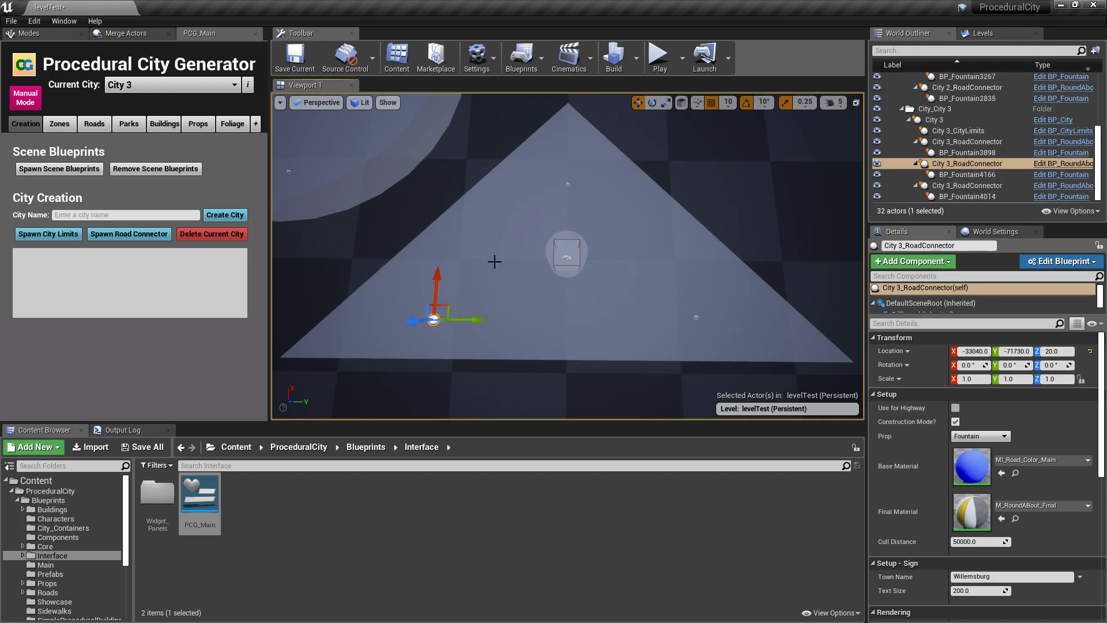
scroll(615, 251, "down", 3)
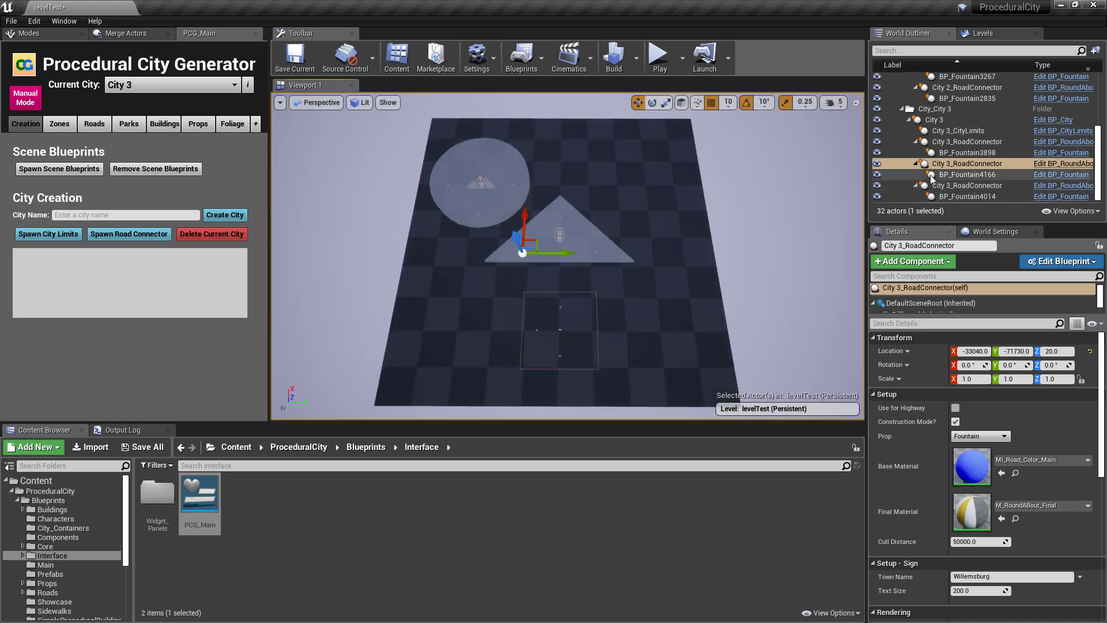
Move City 3's triangle to the right on the floor.
left_click(958, 120)
left_click_drag(570, 230, 644, 227)
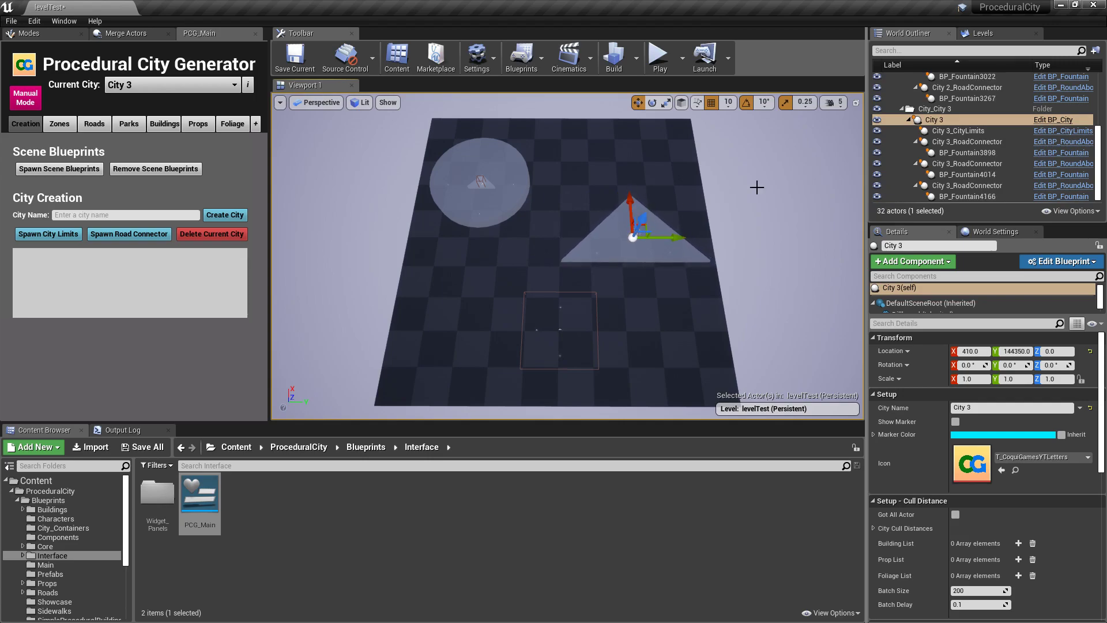
scroll(974, 137, "up", 1)
left_click(908, 137)
scroll(915, 141, "up", 3)
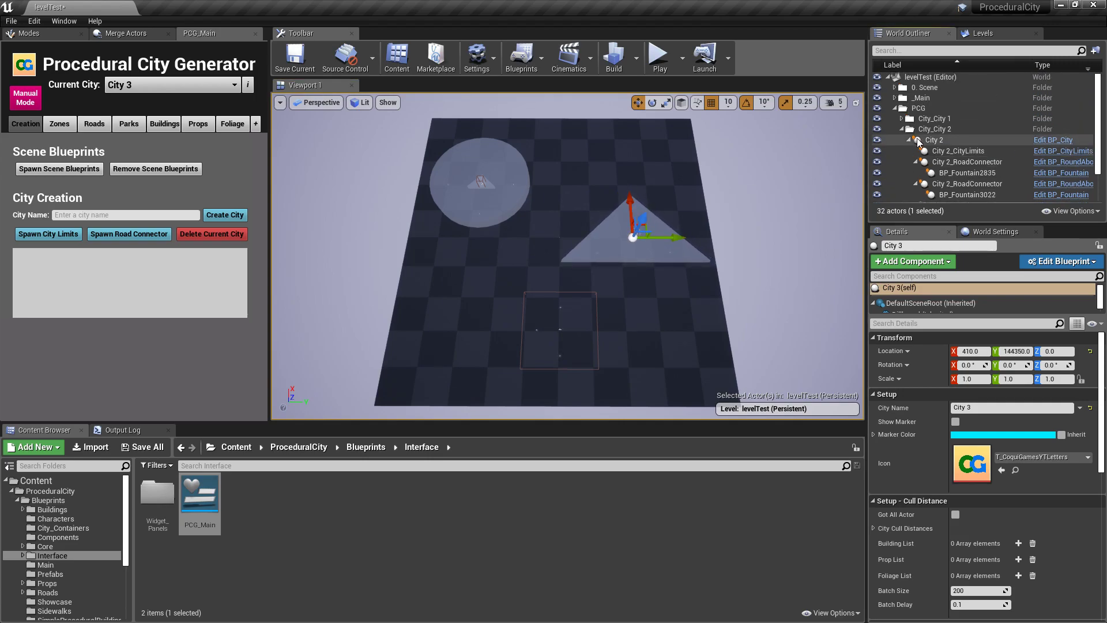
Move City 1's square area to a new floor spot and save the levelTest map.
left_click(902, 118)
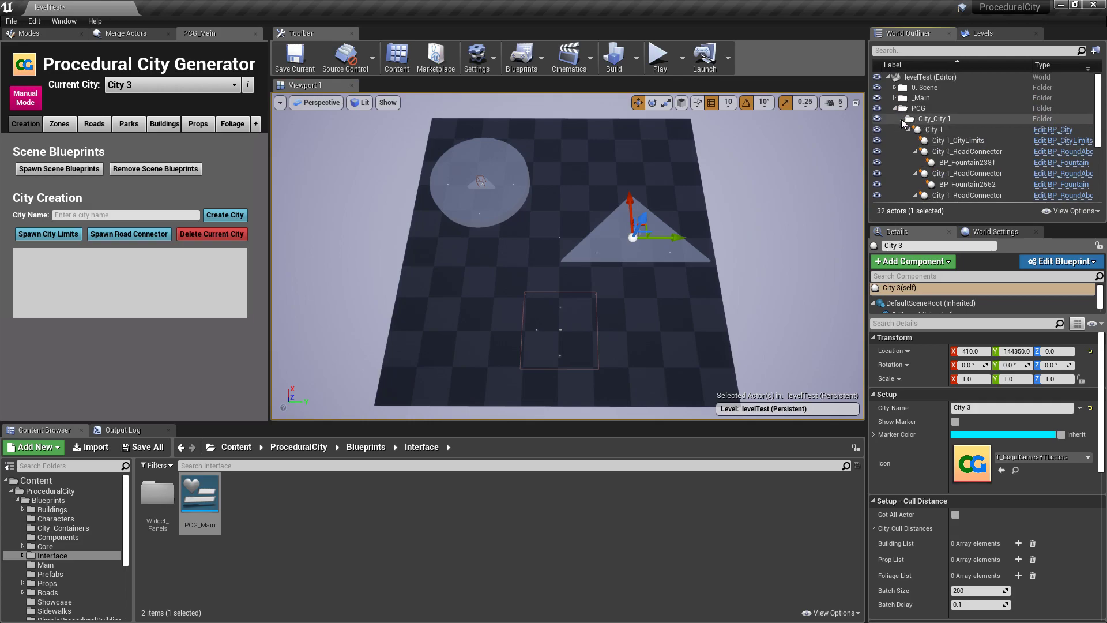
left_click(933, 129)
left_click_drag(577, 317, 521, 302)
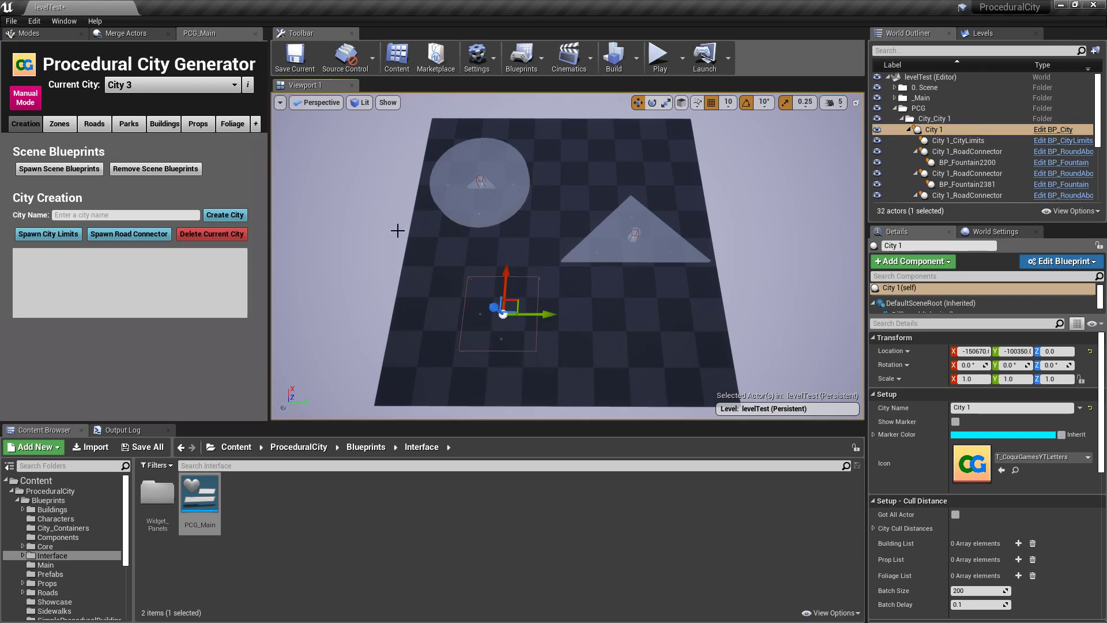
left_click(141, 447)
left_click(644, 426)
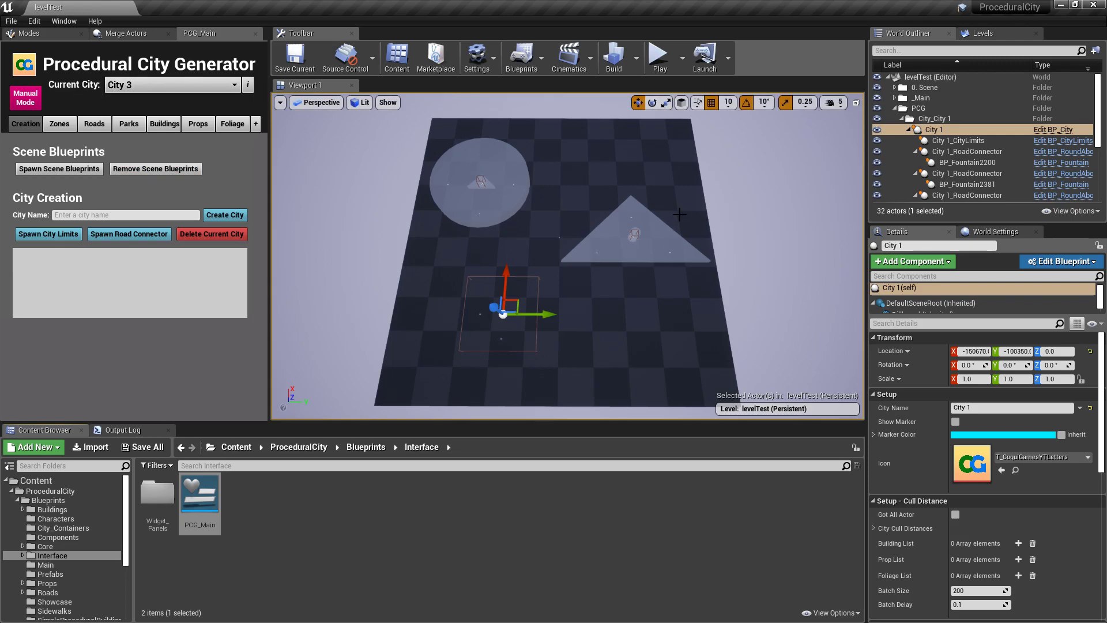
Make City 1 current, test-generate its connecting roads, then remove them again.
left_click(235, 88)
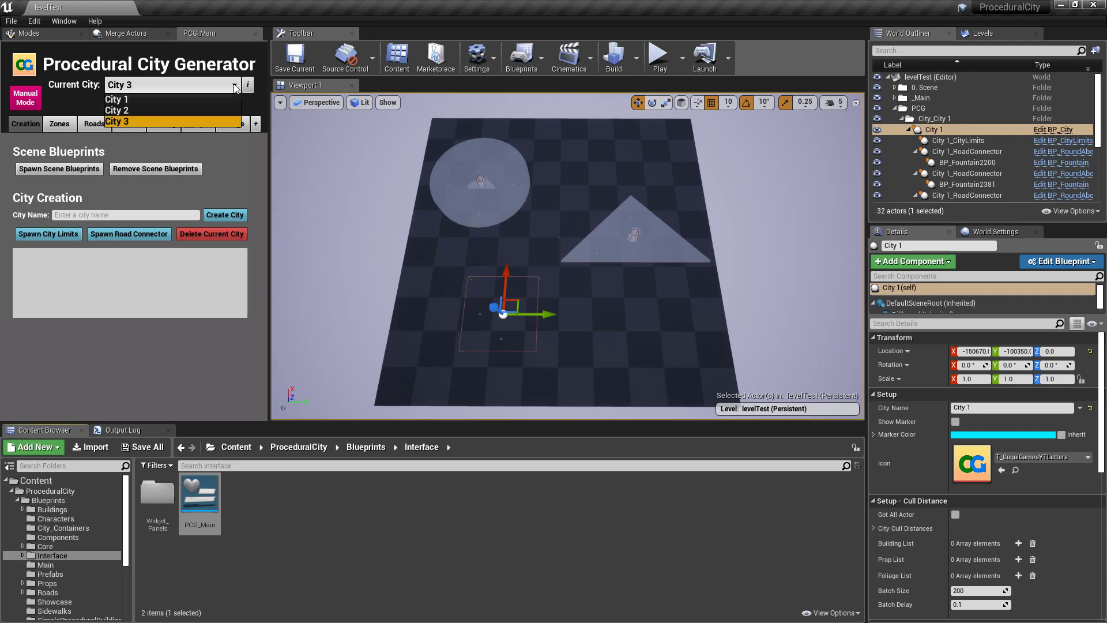
left_click(151, 103)
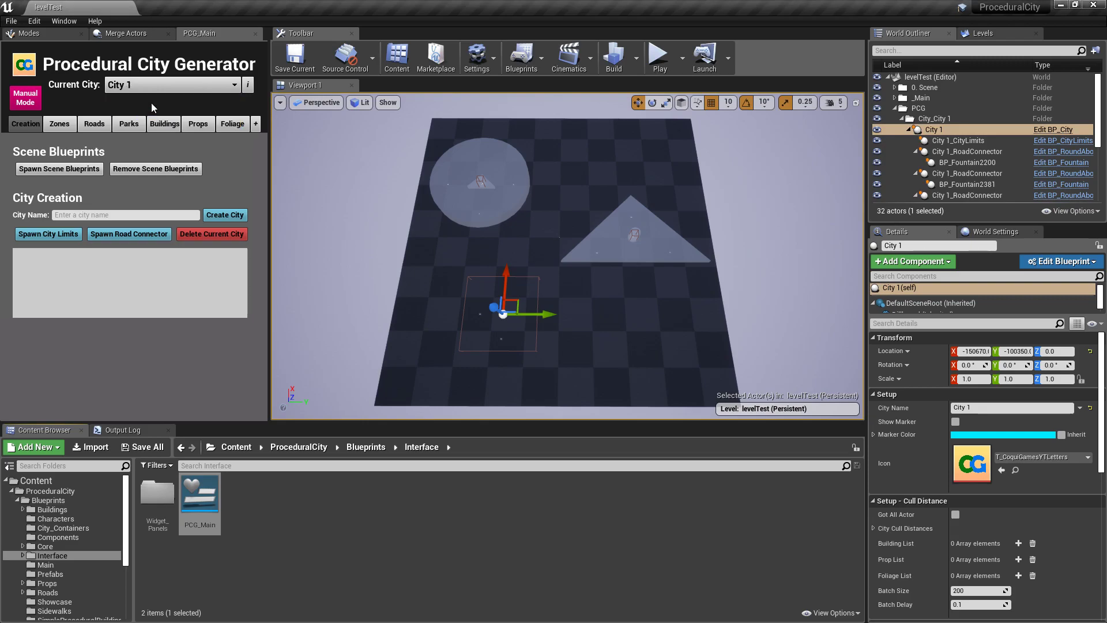
left_click(104, 125)
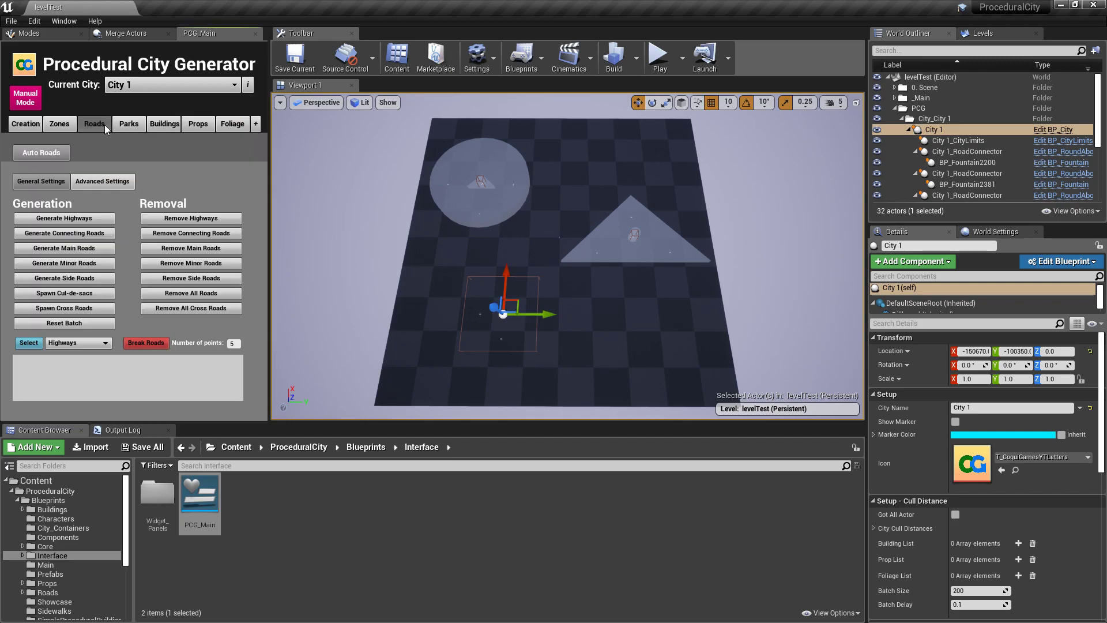
left_click(53, 236)
right_click_drag(438, 254, 313, 180)
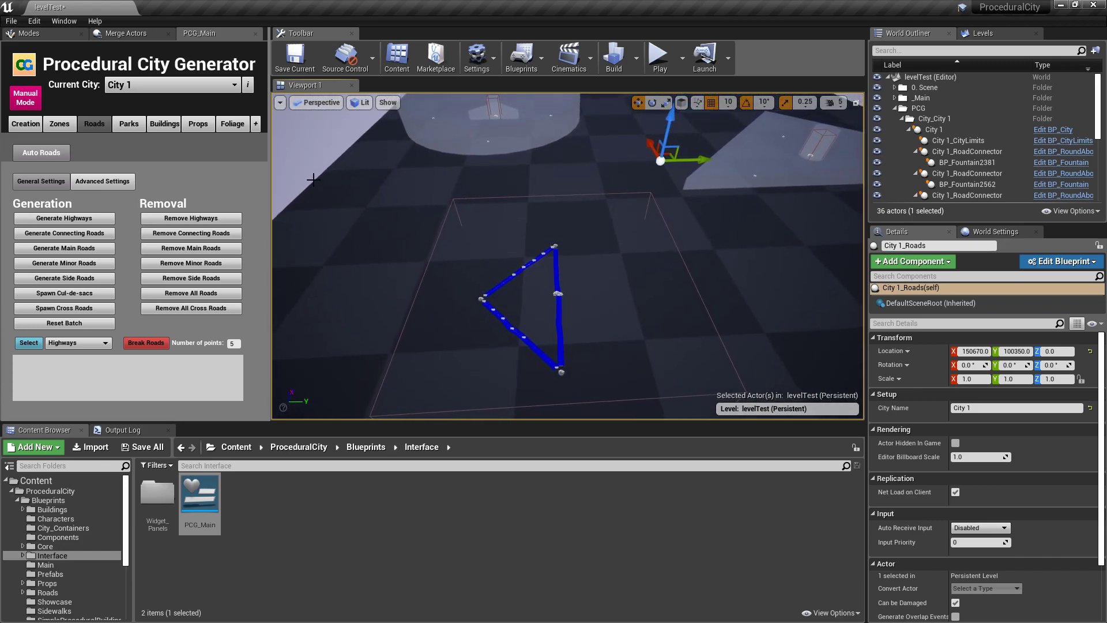
left_click(191, 218)
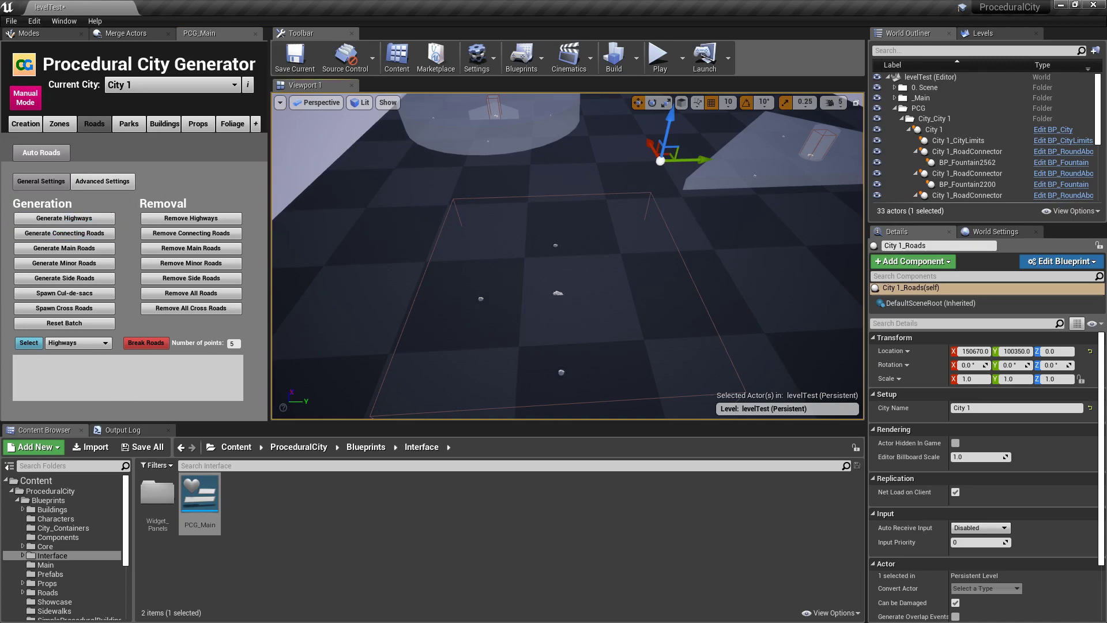
Hide the limits markers of City 3's triangle and City 2's cylinder.
left_click(783, 170)
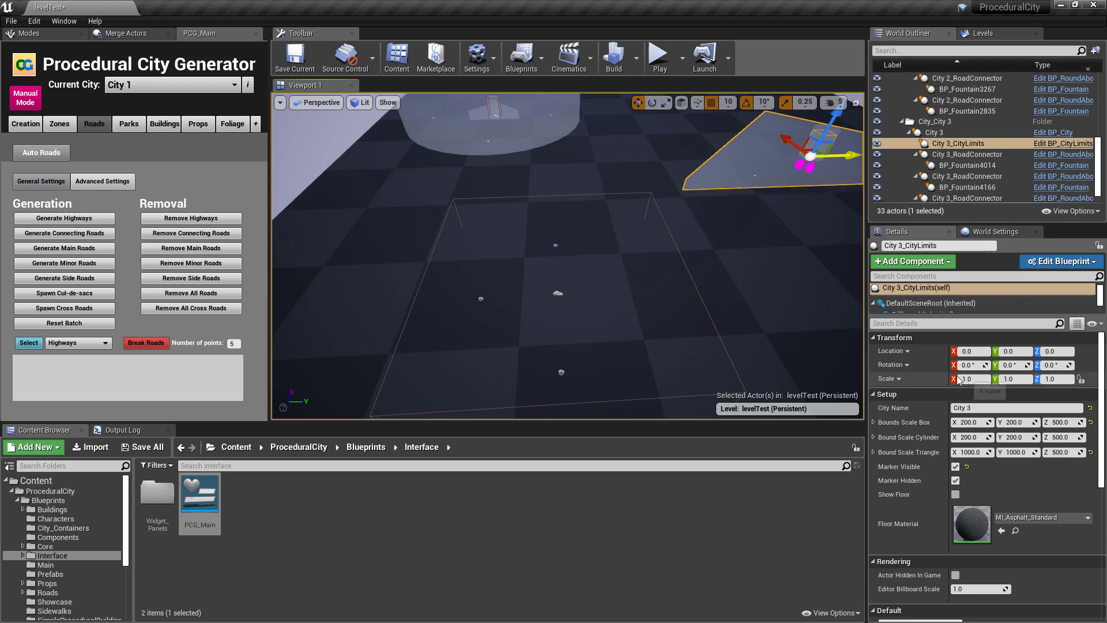
left_click(956, 466)
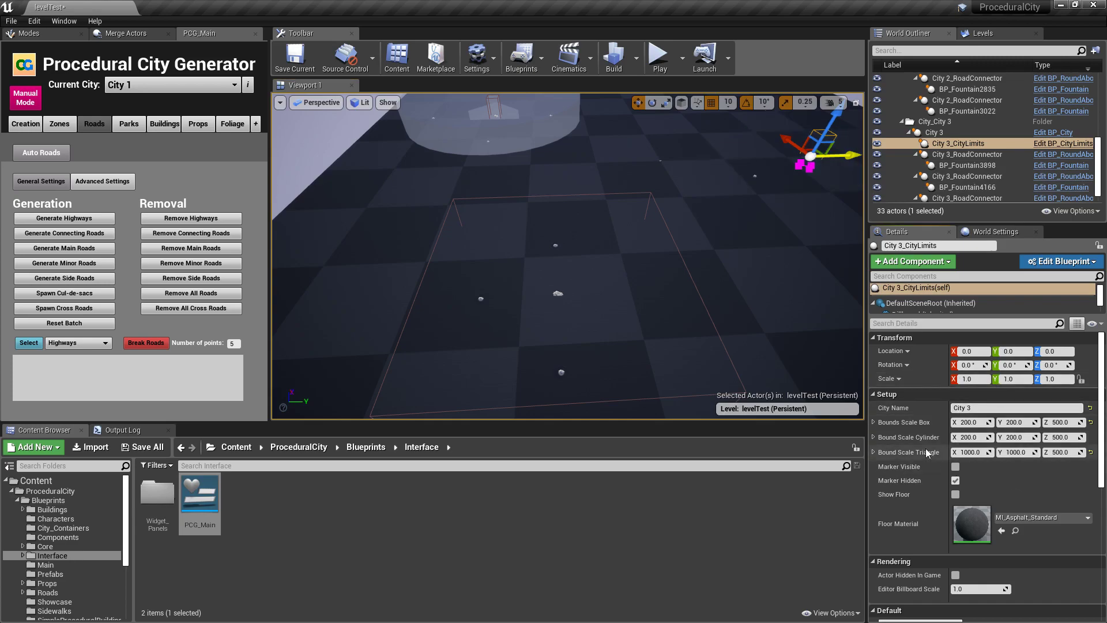
left_click(527, 123)
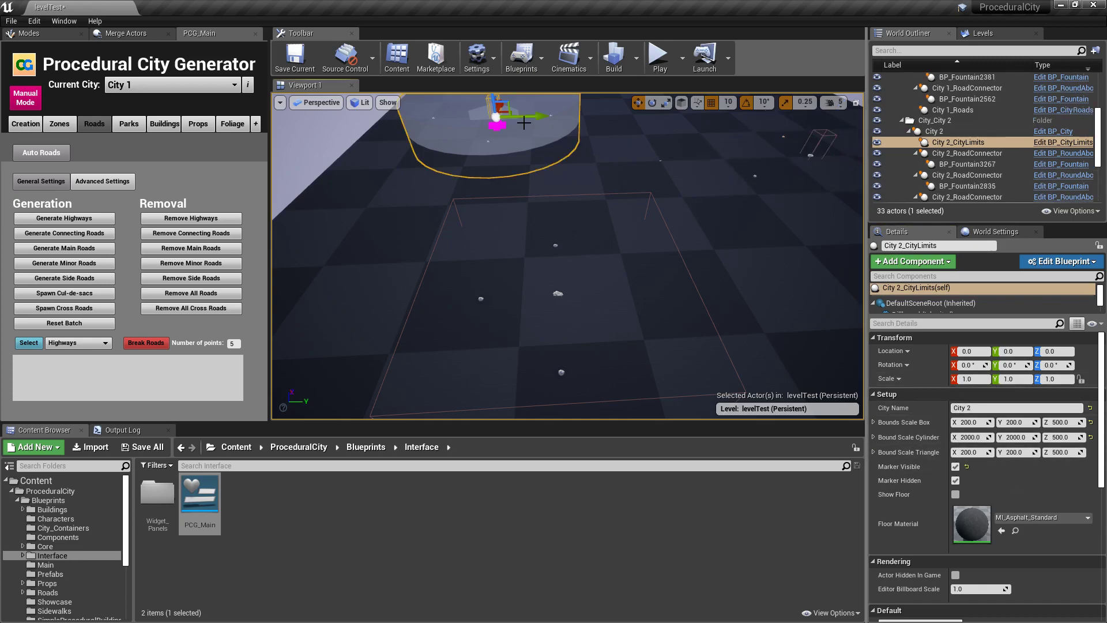
left_click(956, 466)
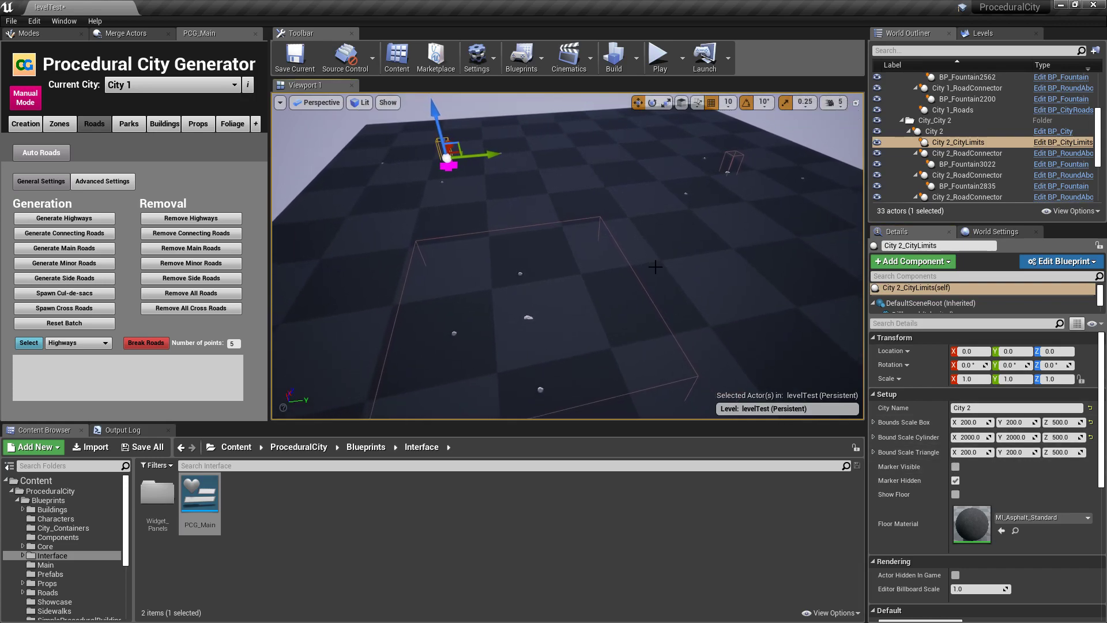
Fly the camera back over the floor and select City 1's road connector.
key("Escape")
right_click_drag(690, 250, 691, 250)
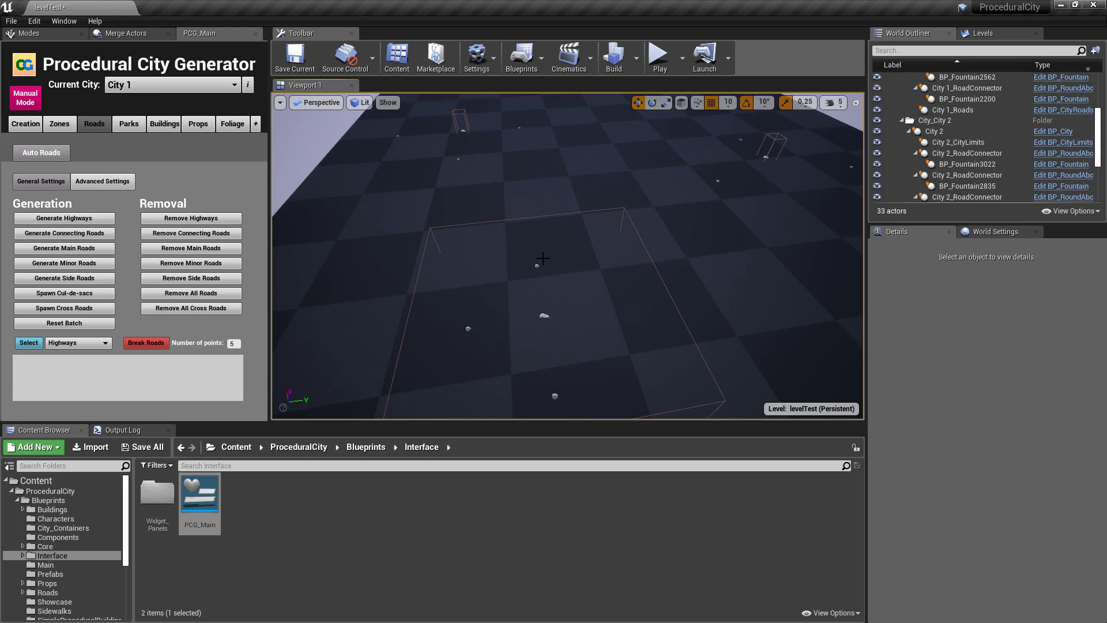
mouse_move(600, 265)
right_mouse_down()
mouse_move(600, 231)
mouse_move(600, 252)
right_mouse_up()
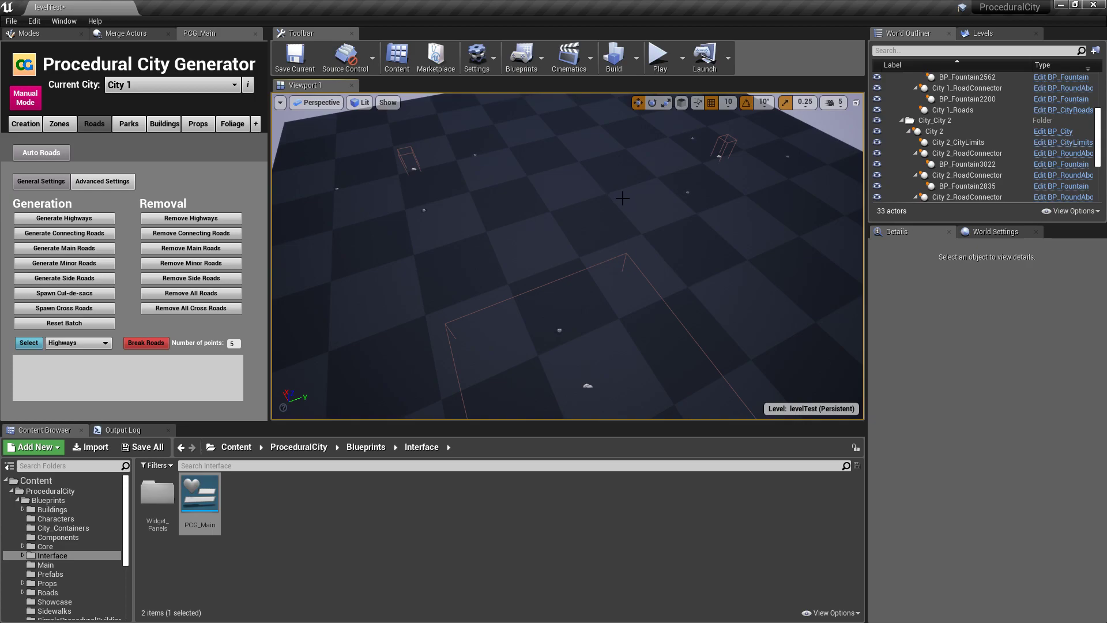
left_click(558, 329)
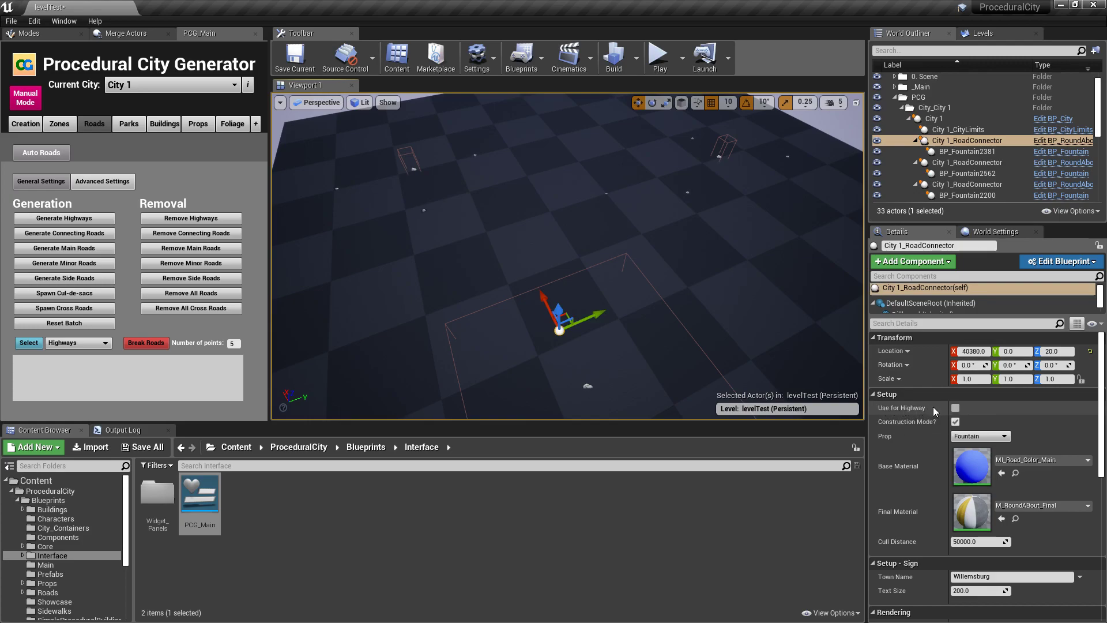
Enable Use for Highway on one connector in each city and generate the highways.
left_click(956, 408)
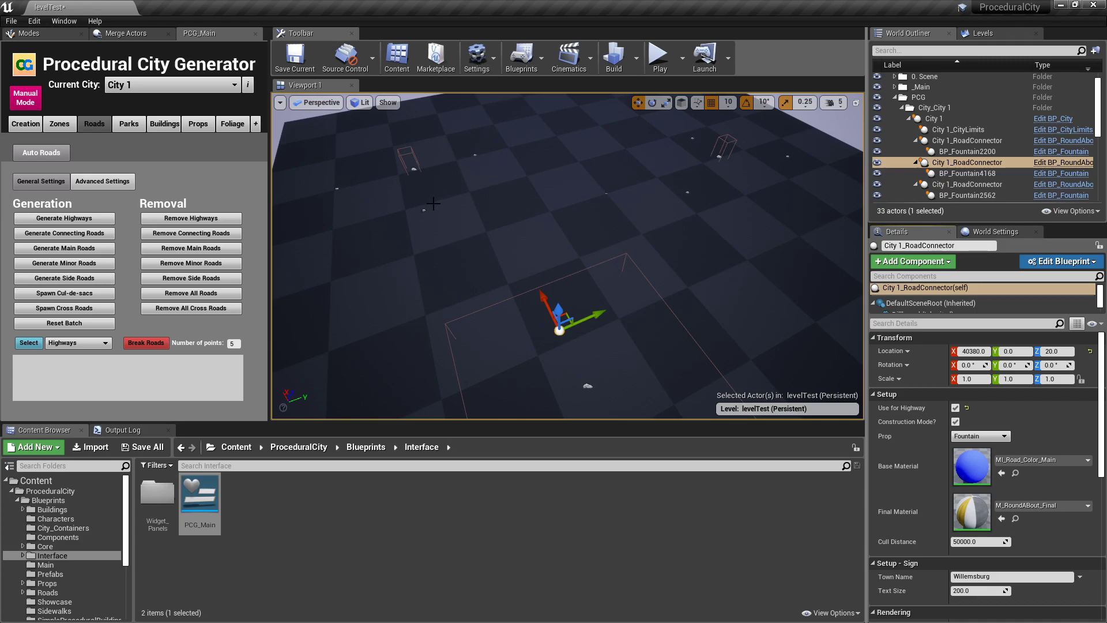
left_click(425, 210)
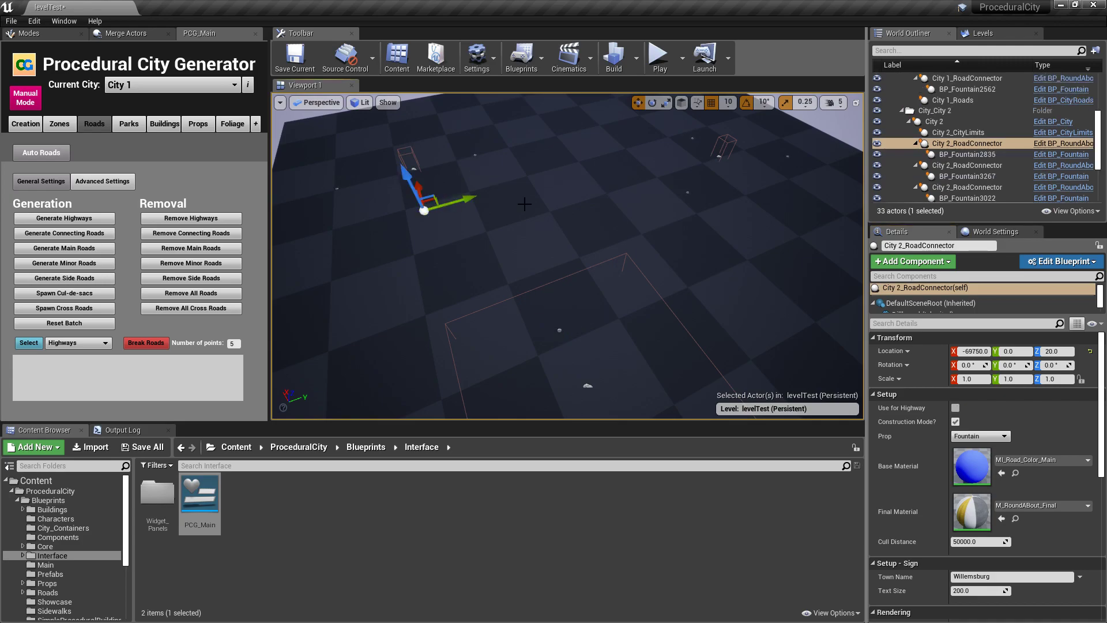
left_click(956, 408)
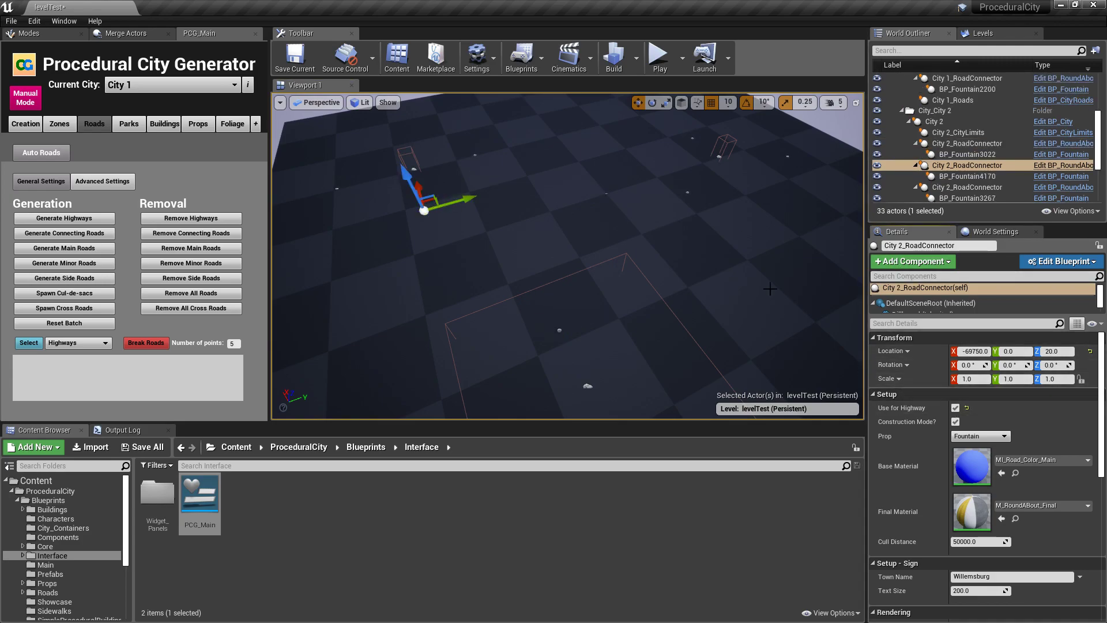
left_click(687, 194)
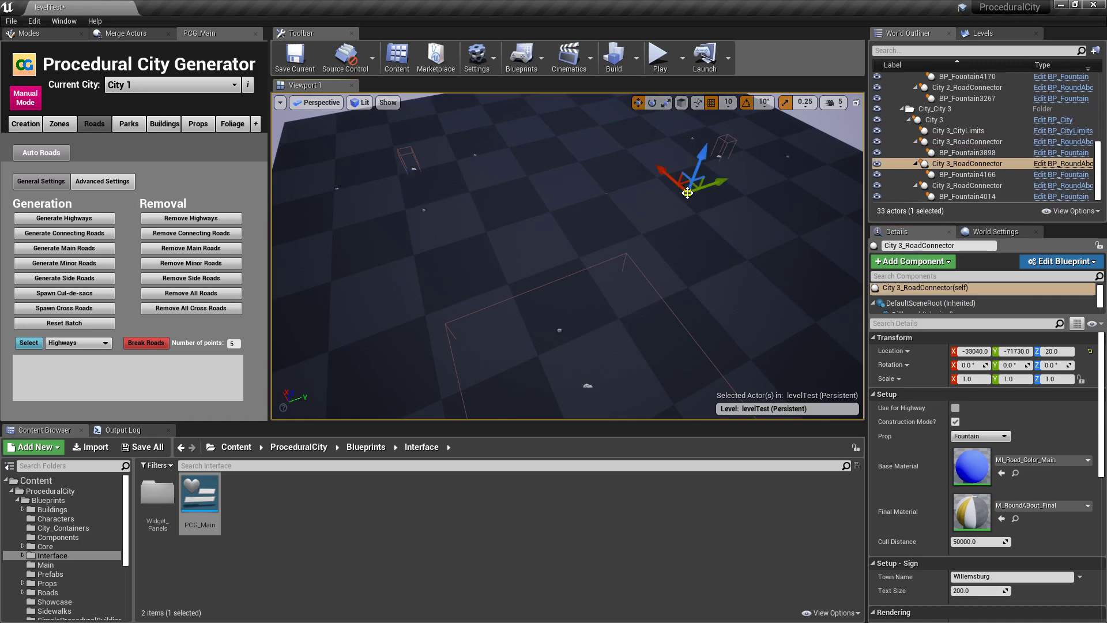
left_click(955, 409)
left_click(71, 223)
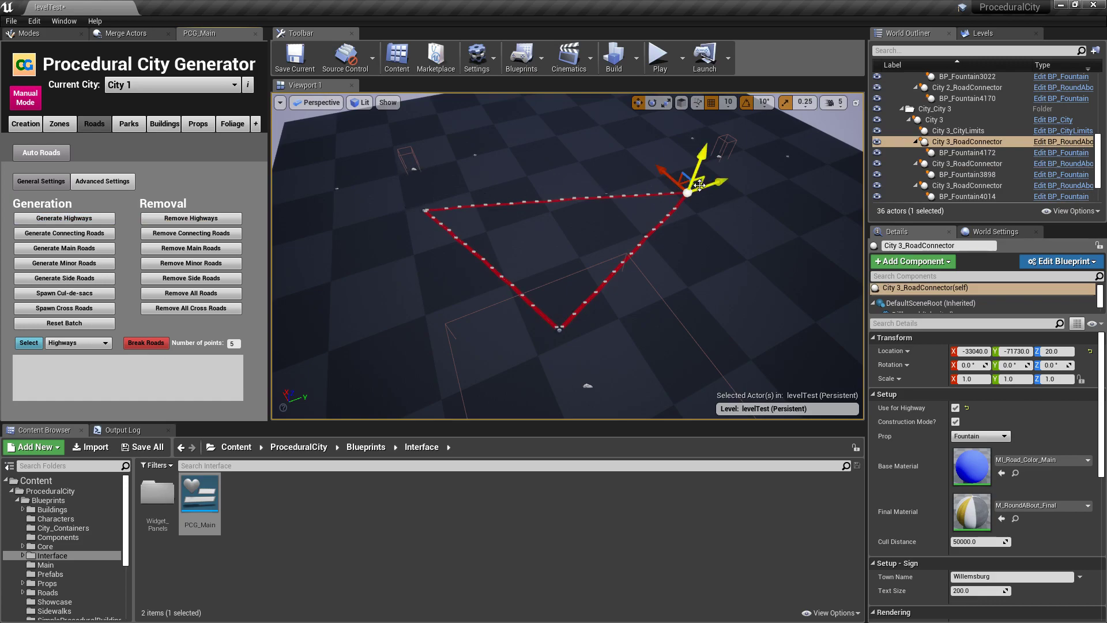
Collapse the City 1, City 2 and City 3 folders in the World Outliner.
left_click(910, 120)
scroll(911, 127, "up", 5)
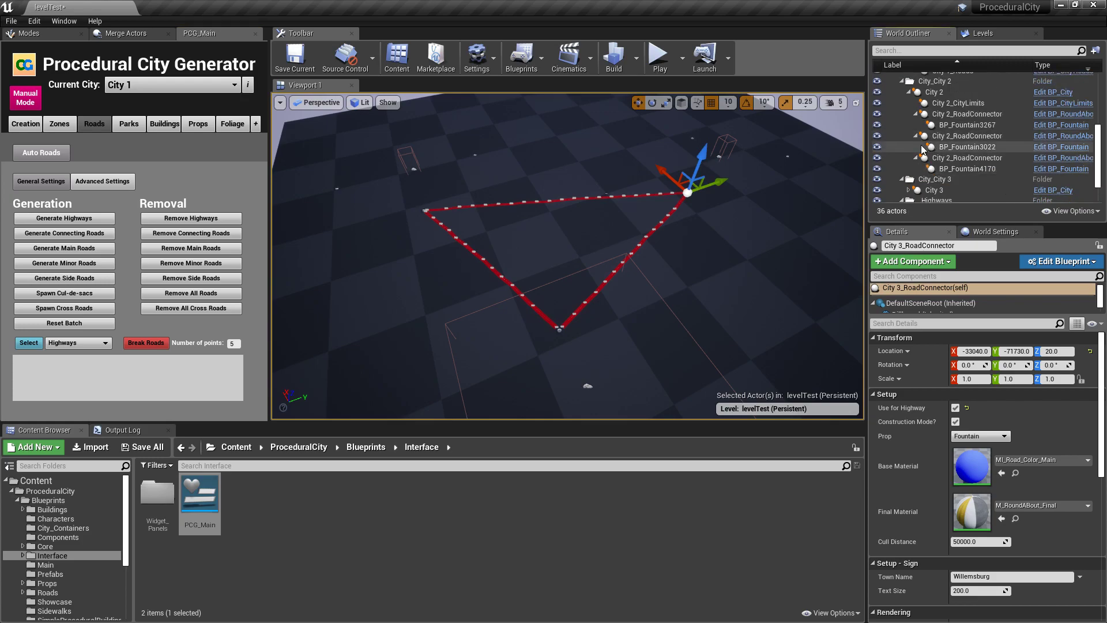
left_click(902, 132)
scroll(893, 141, "up", 5)
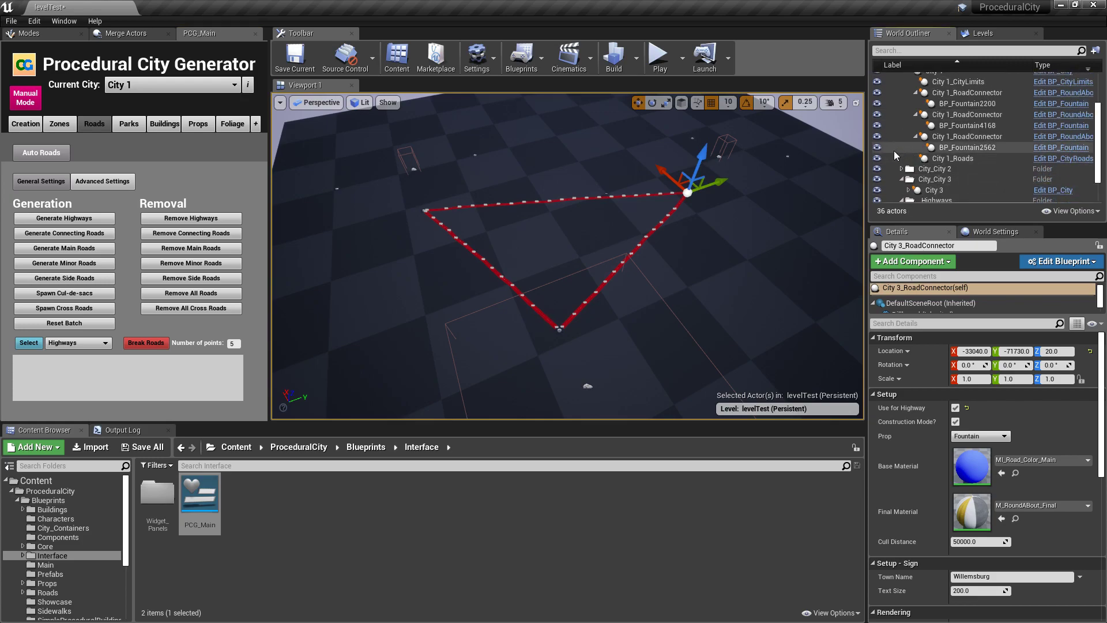
double_click(905, 118)
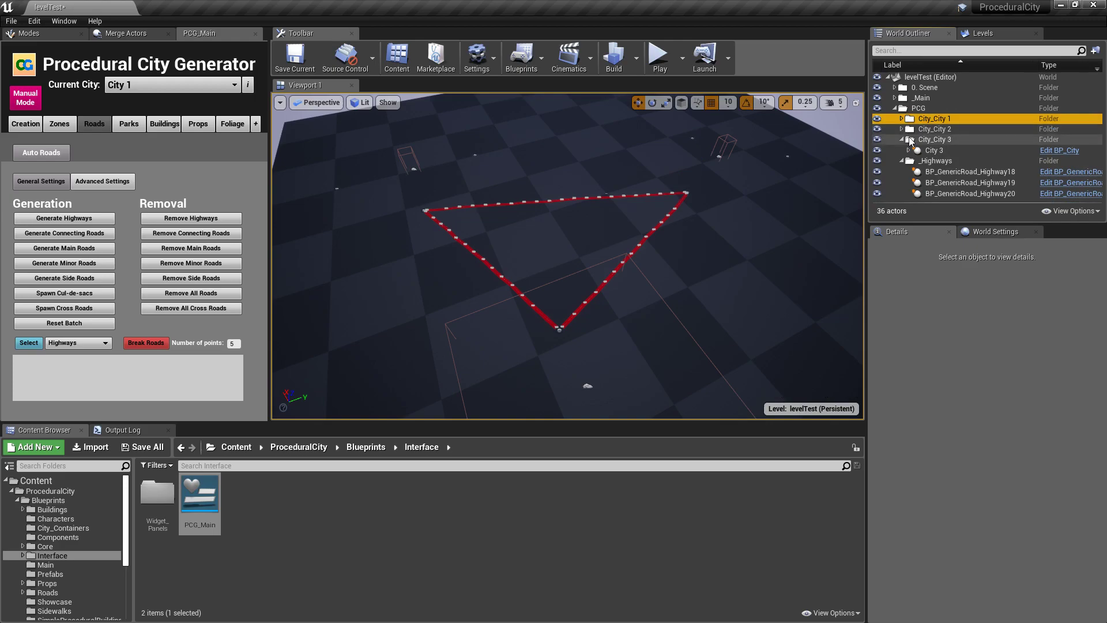
left_click(903, 140)
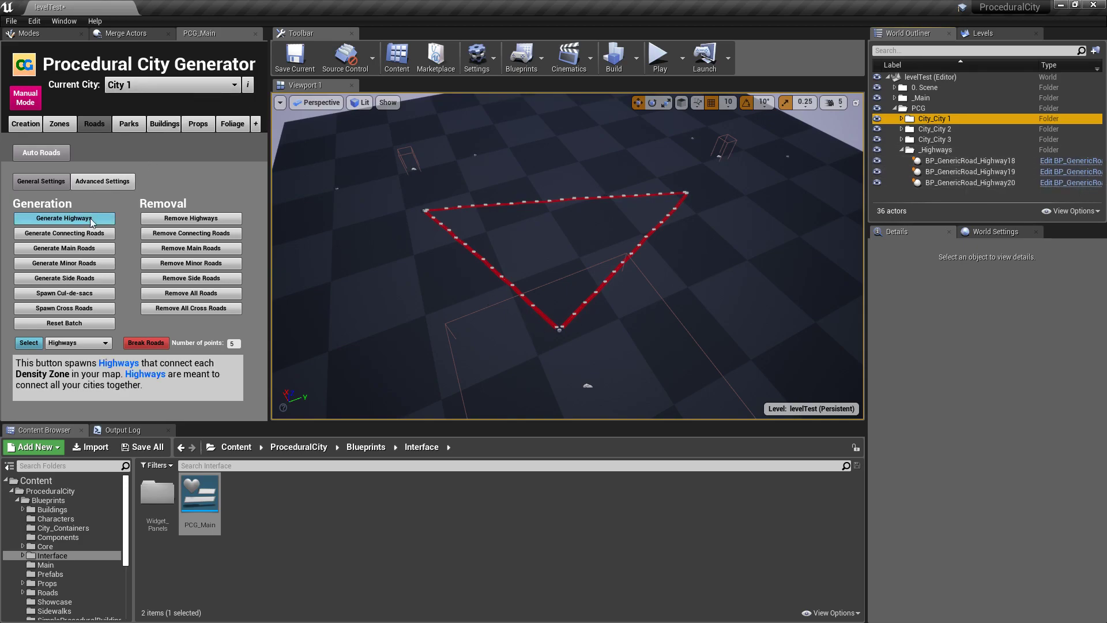
Generate City 1's connecting, main and minor roads, then make City 2 current.
left_click(94, 234)
right_click_drag(328, 158, 327, 199)
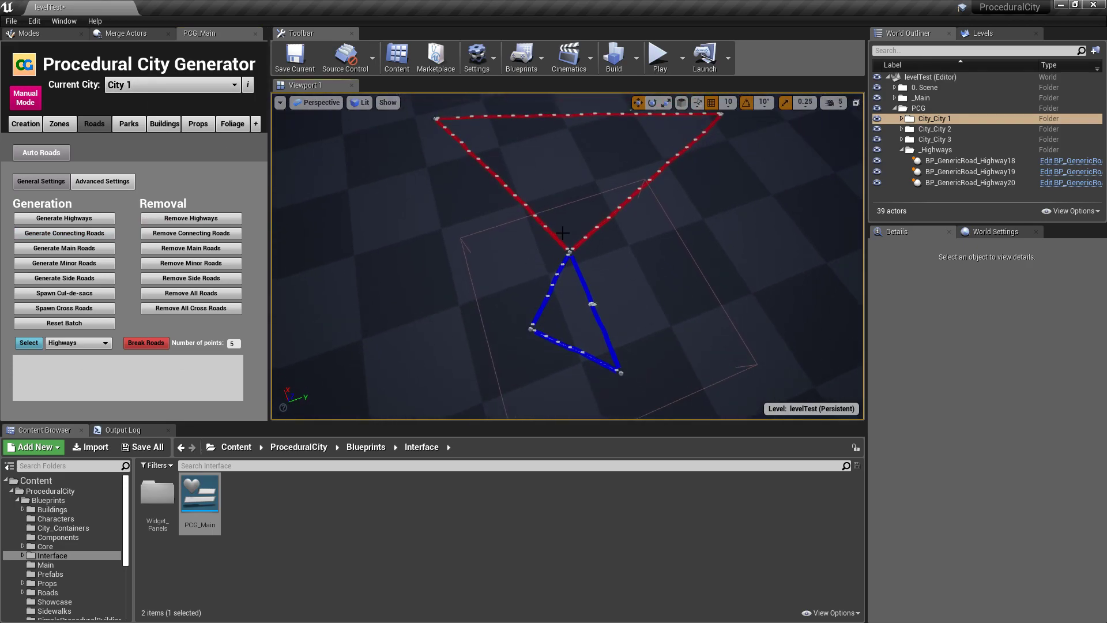
left_click(64, 250)
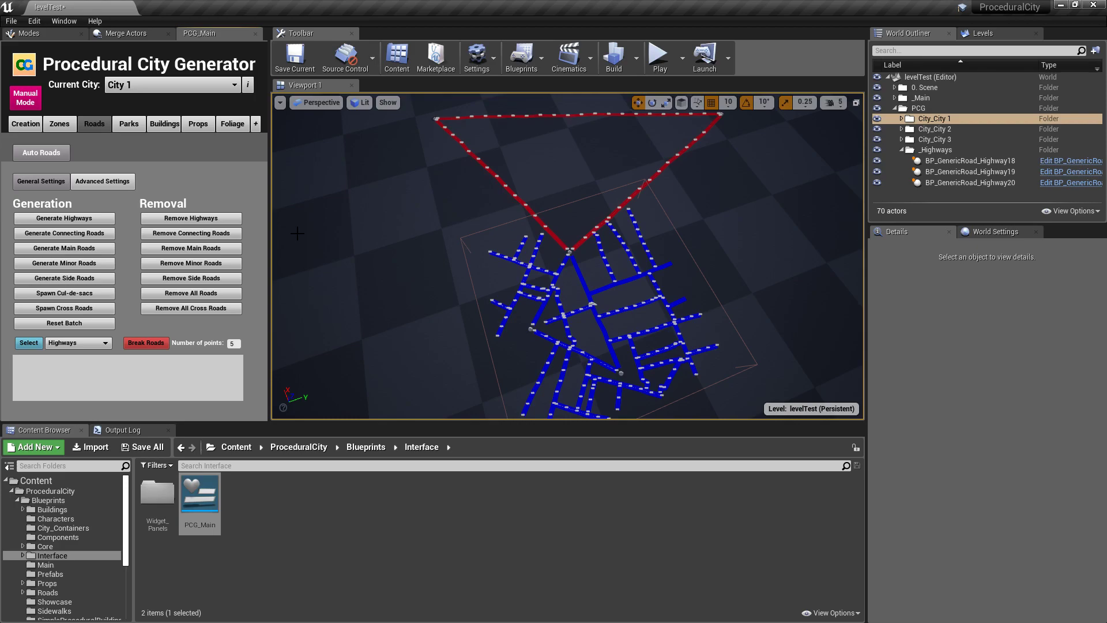
left_click(76, 265)
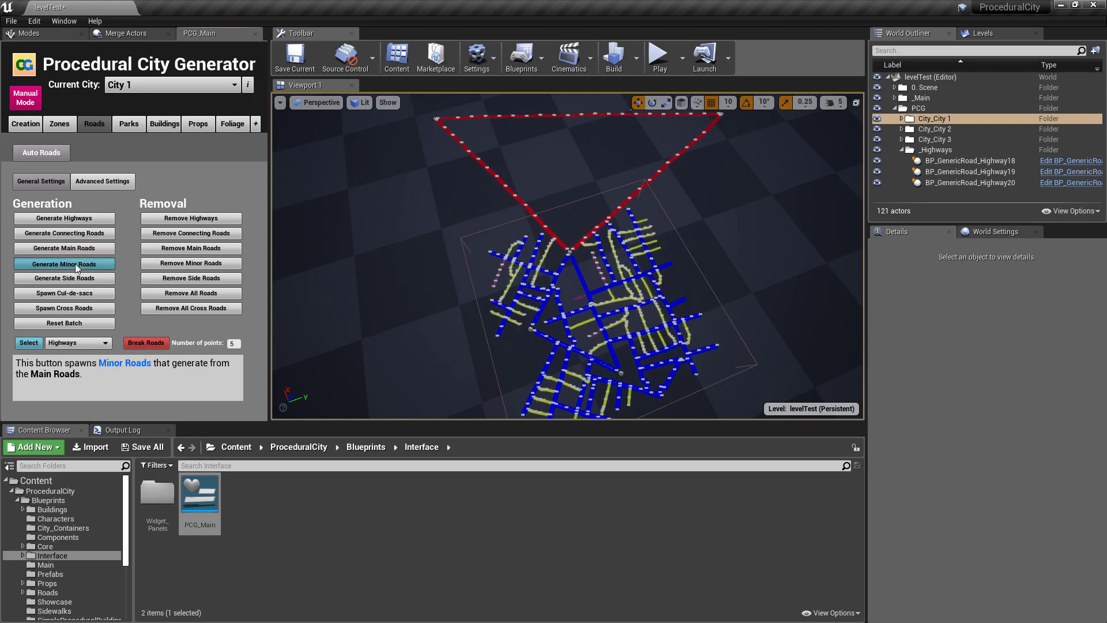
left_click(75, 264)
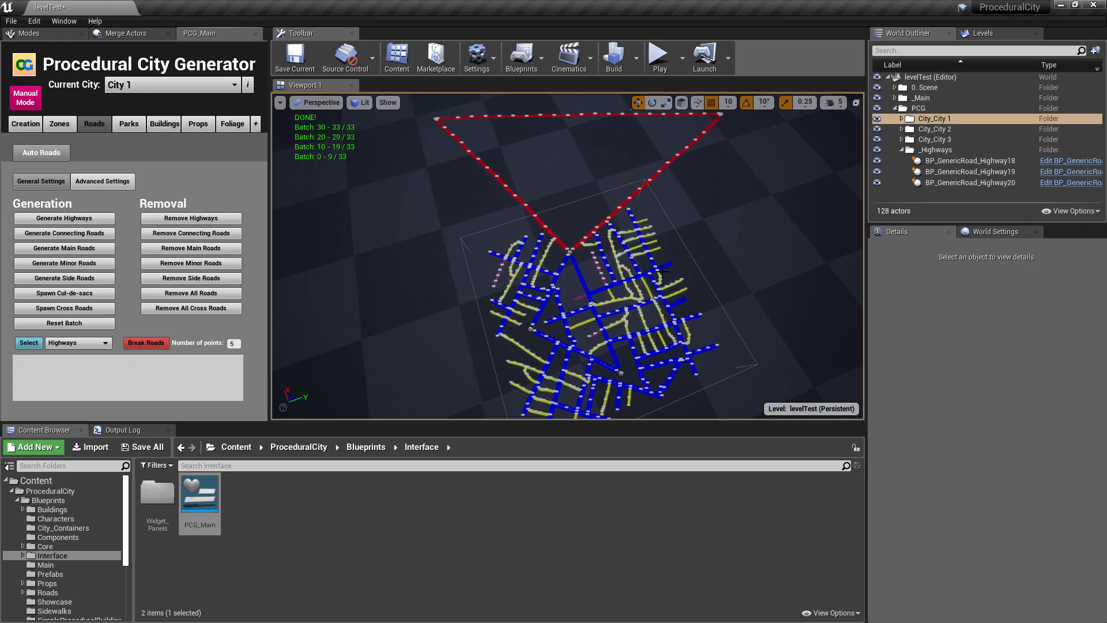
right_click_drag(568, 260, 527, 270)
left_click(173, 85)
left_click(156, 111)
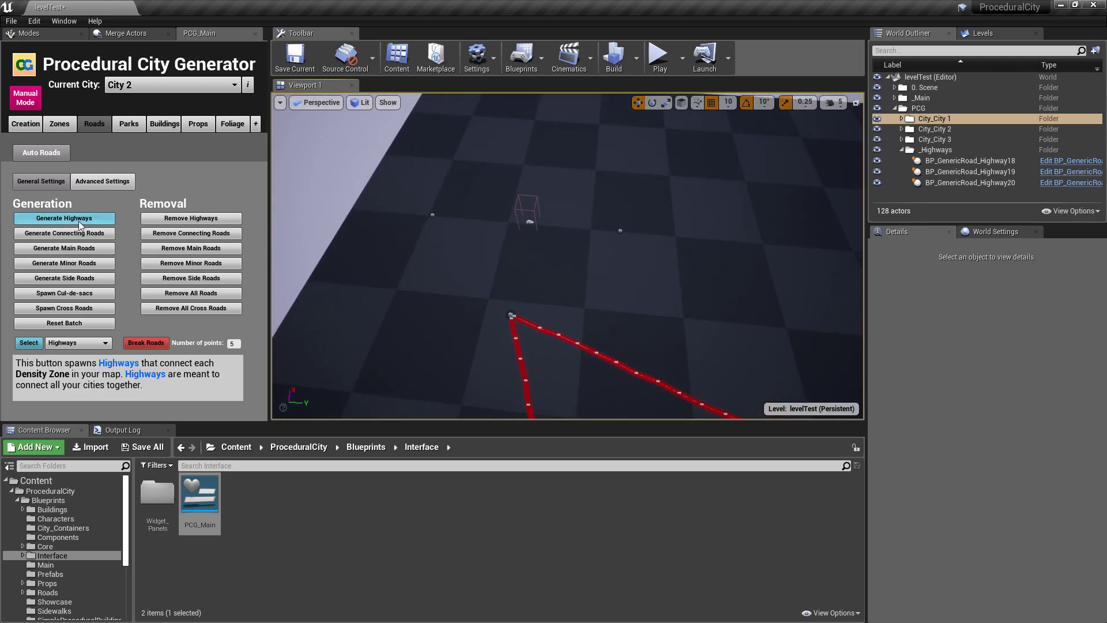
Generate City 2's connecting and main roads, then run minor road generation three times.
left_click(71, 231)
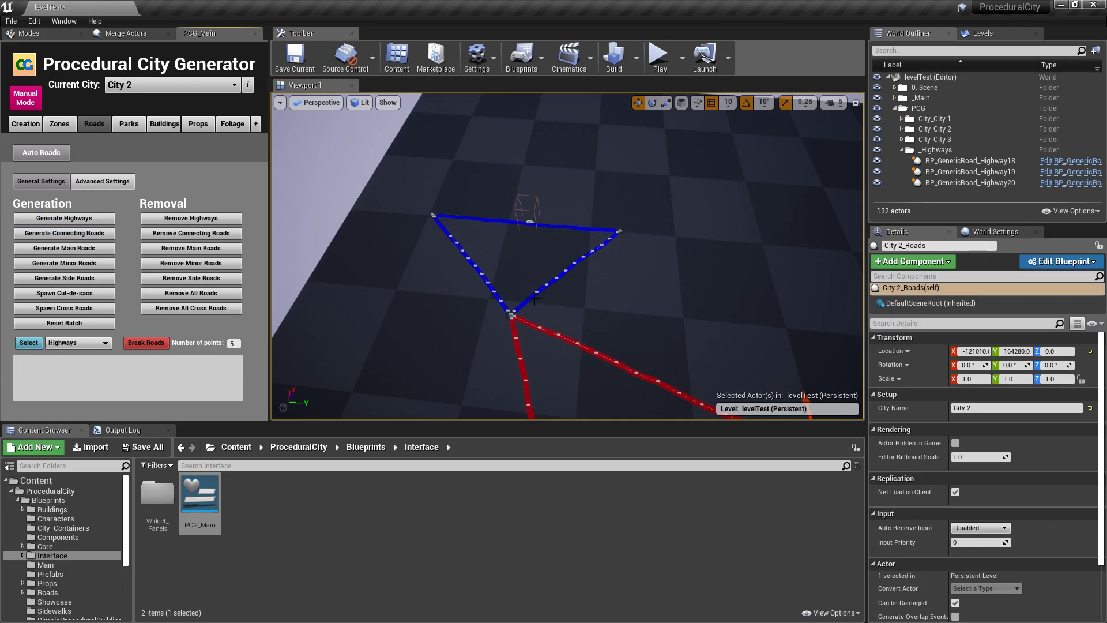
left_click(54, 253)
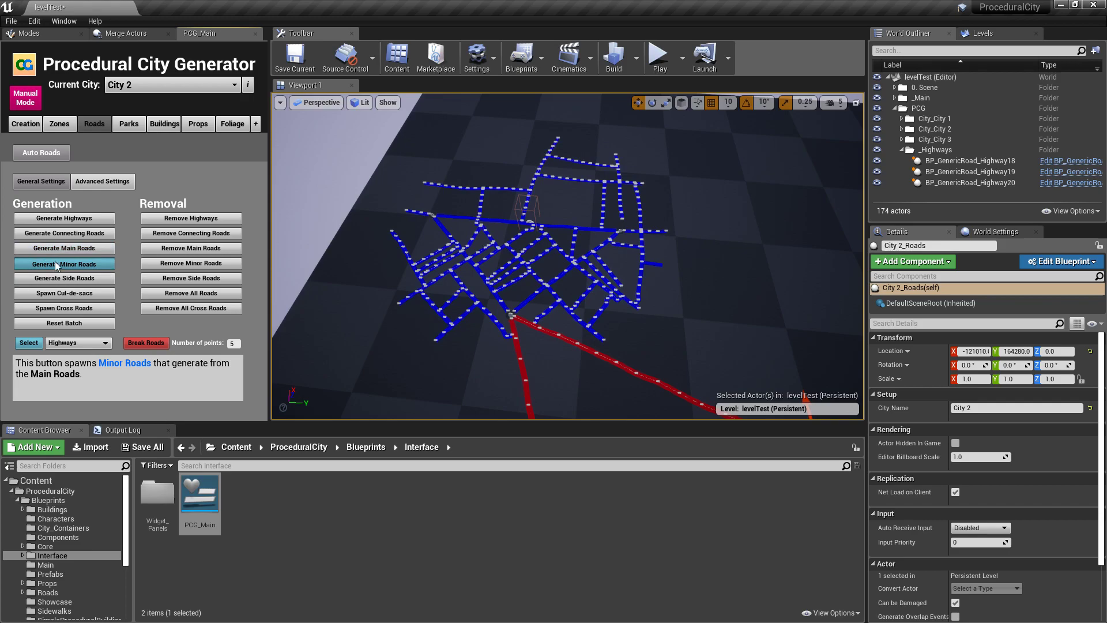
left_click(56, 264)
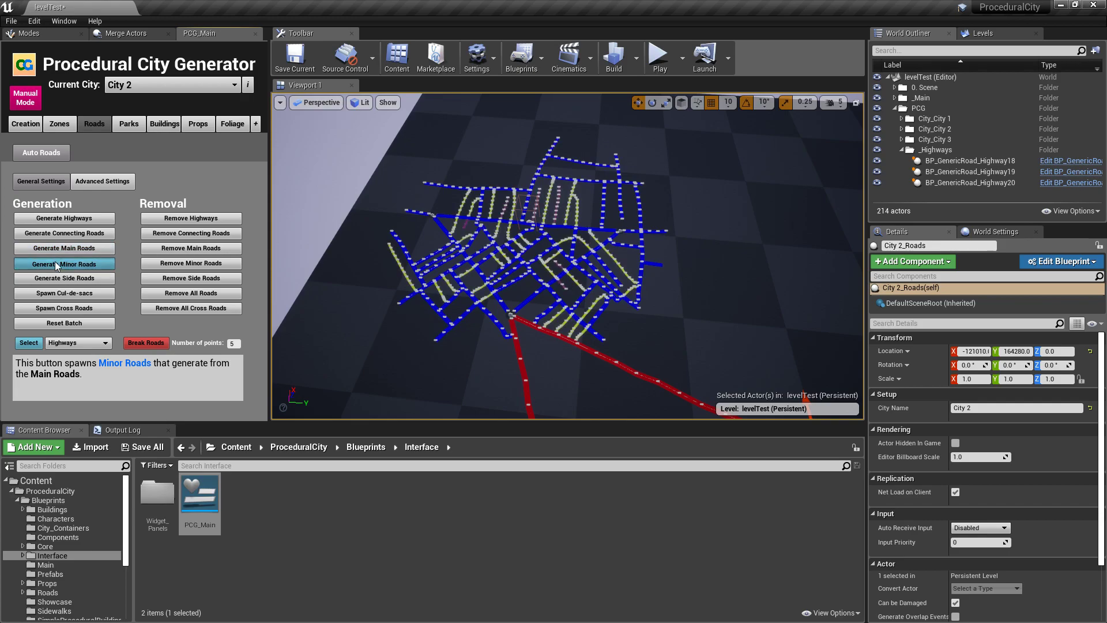
left_click(56, 264)
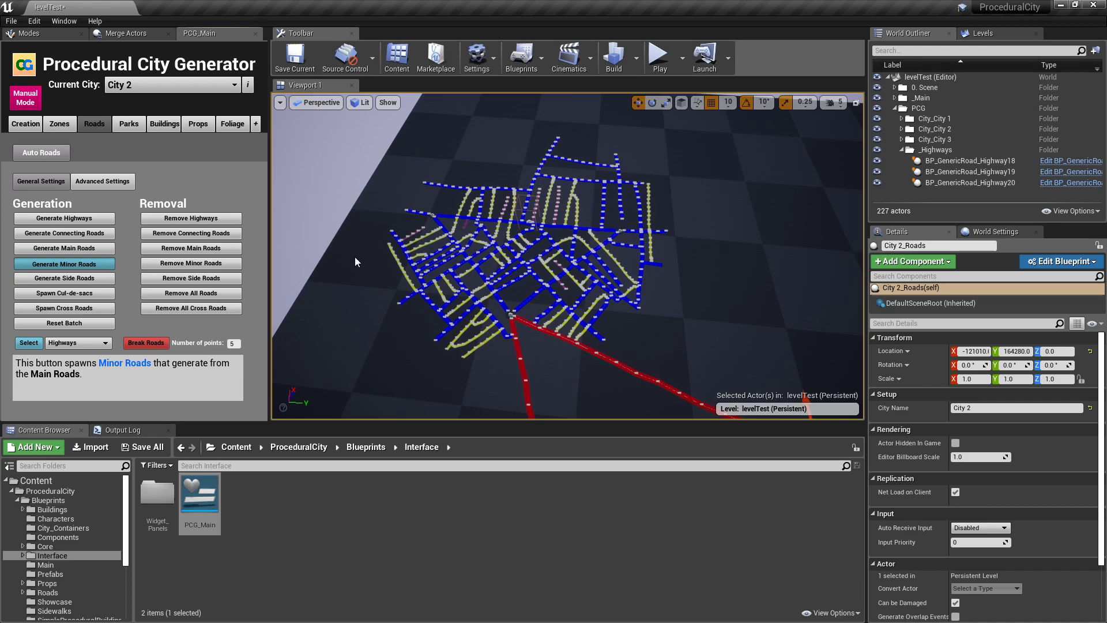
left_click(69, 264)
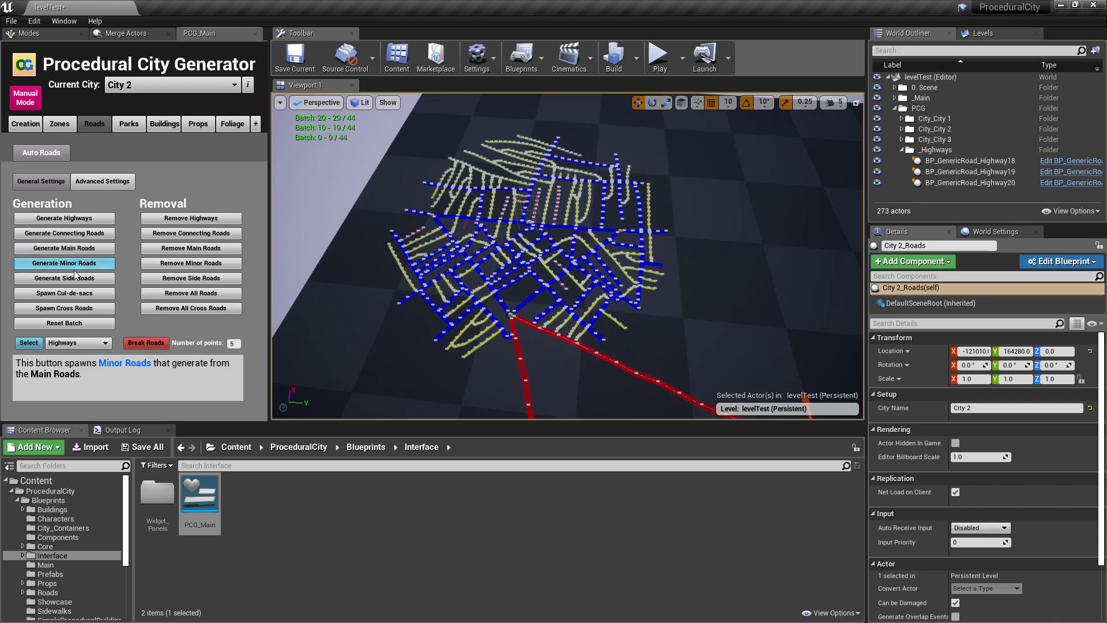
right_click_drag(568, 257, 568, 257)
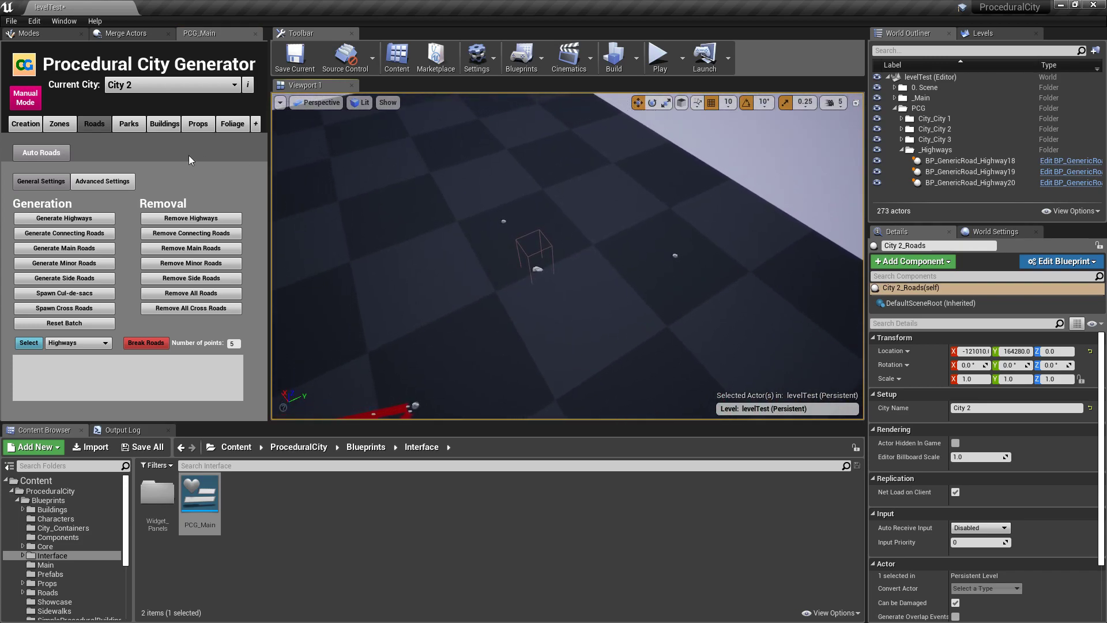
left_click(141, 85)
Make City 3 current, generate its connecting, main and minor roads, and frame the view.
left_click(127, 128)
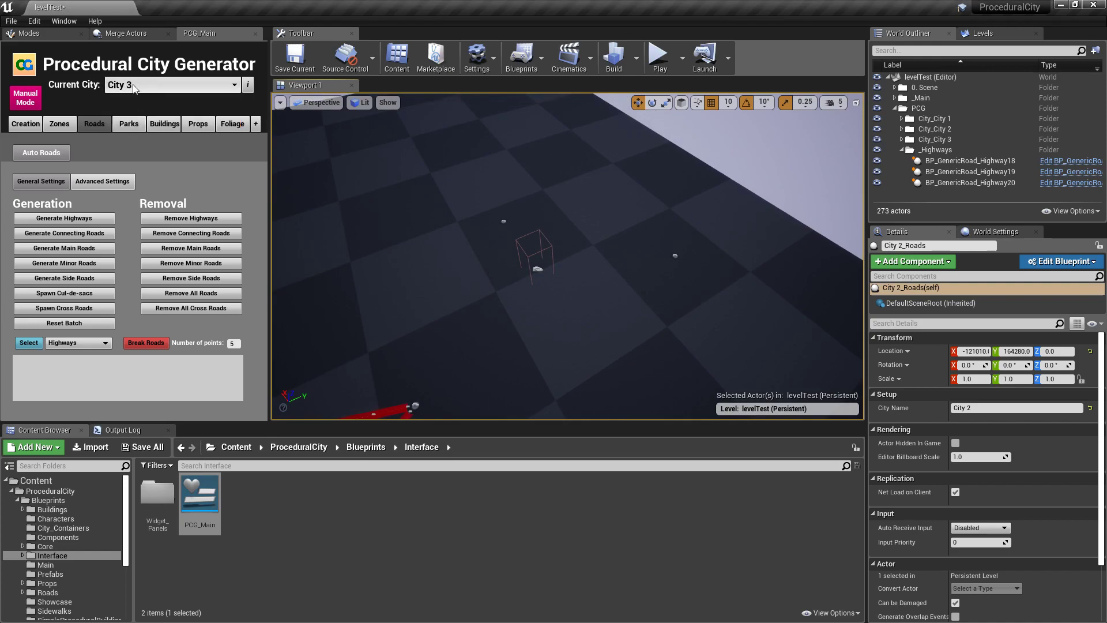
left_click(65, 235)
right_click_drag(371, 254, 371, 254)
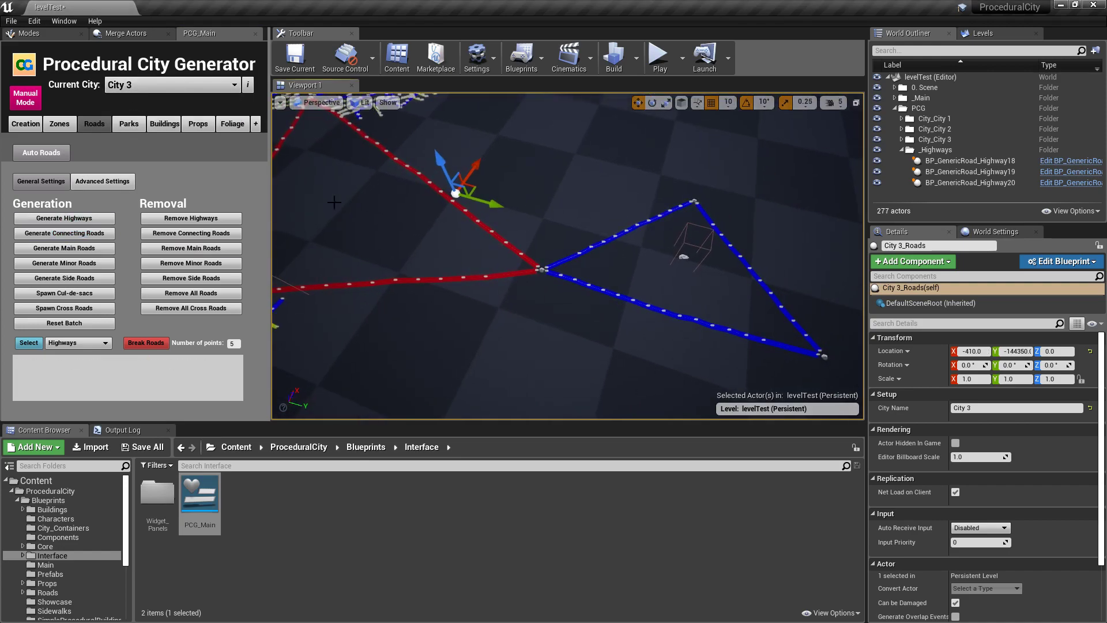
left_click(78, 248)
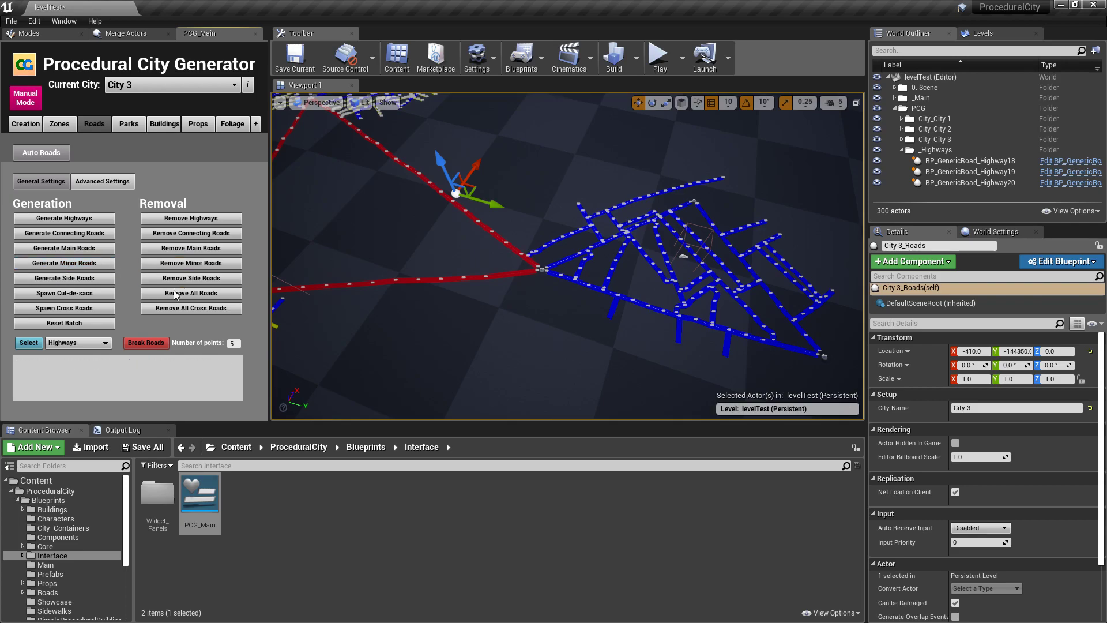
left_click(73, 264)
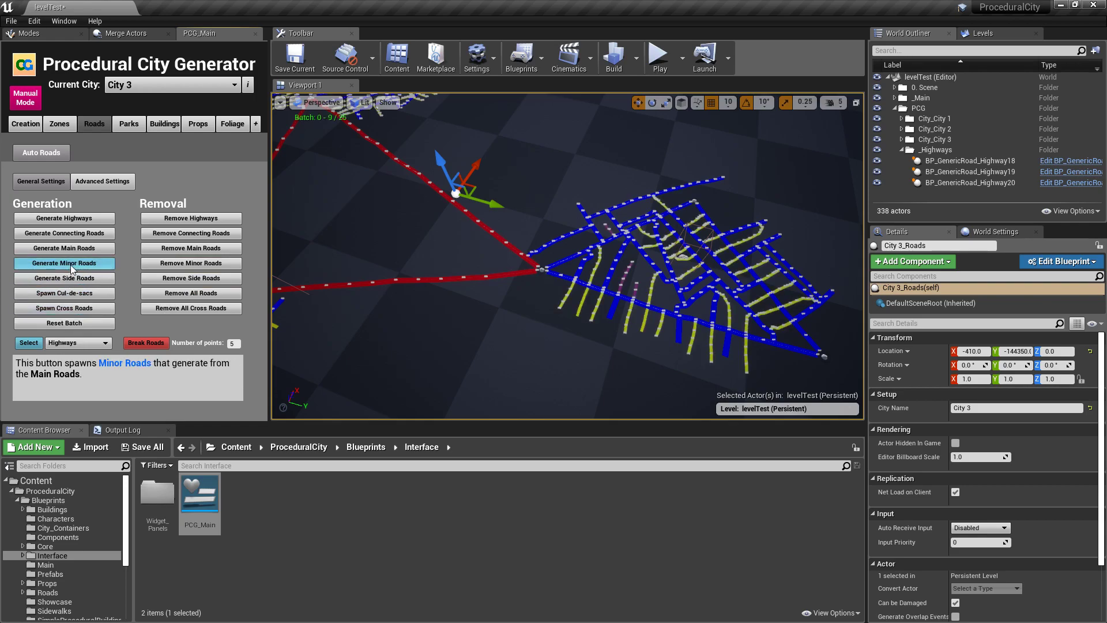
left_click(72, 264)
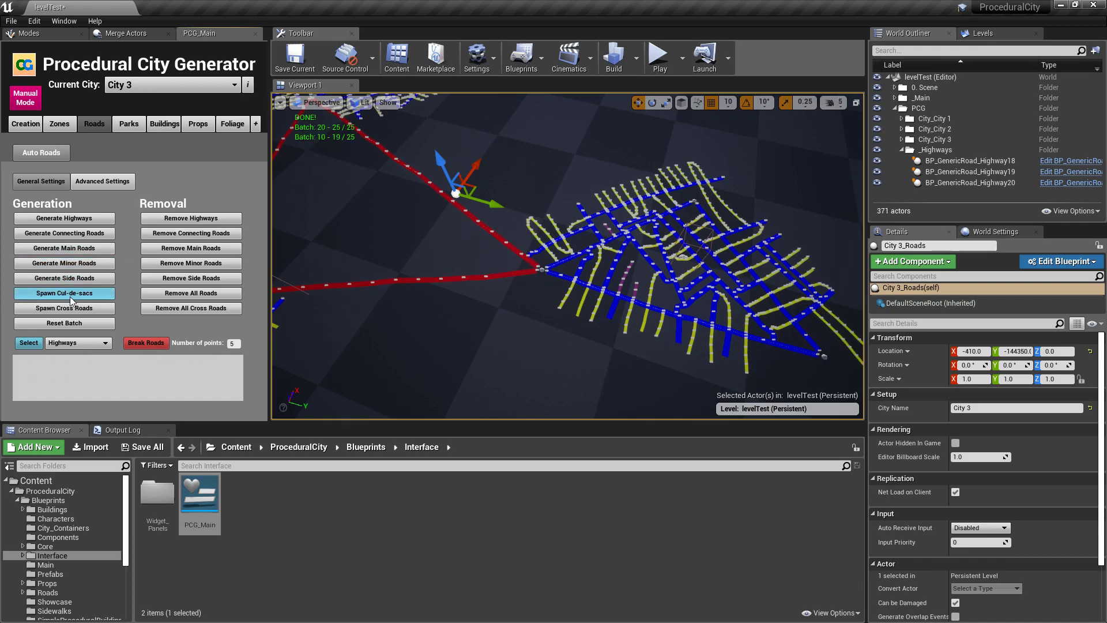
right_click_drag(545, 331, 490, 326)
key("f")
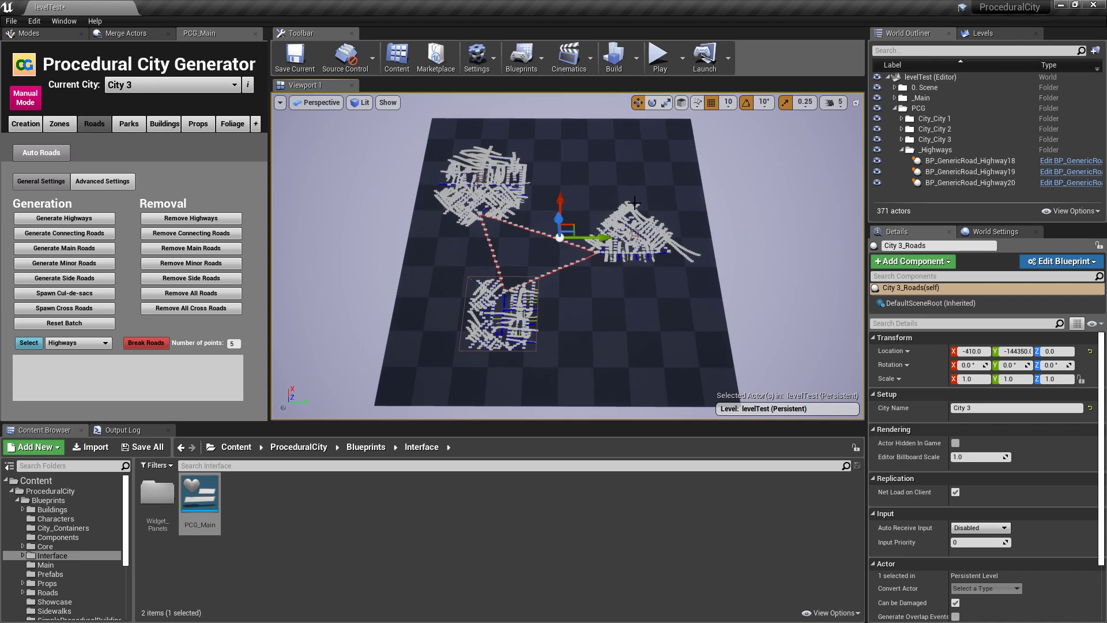
Select all highway roads and turn off their Construction Mode.
right_click_drag(615, 194, 819, 216)
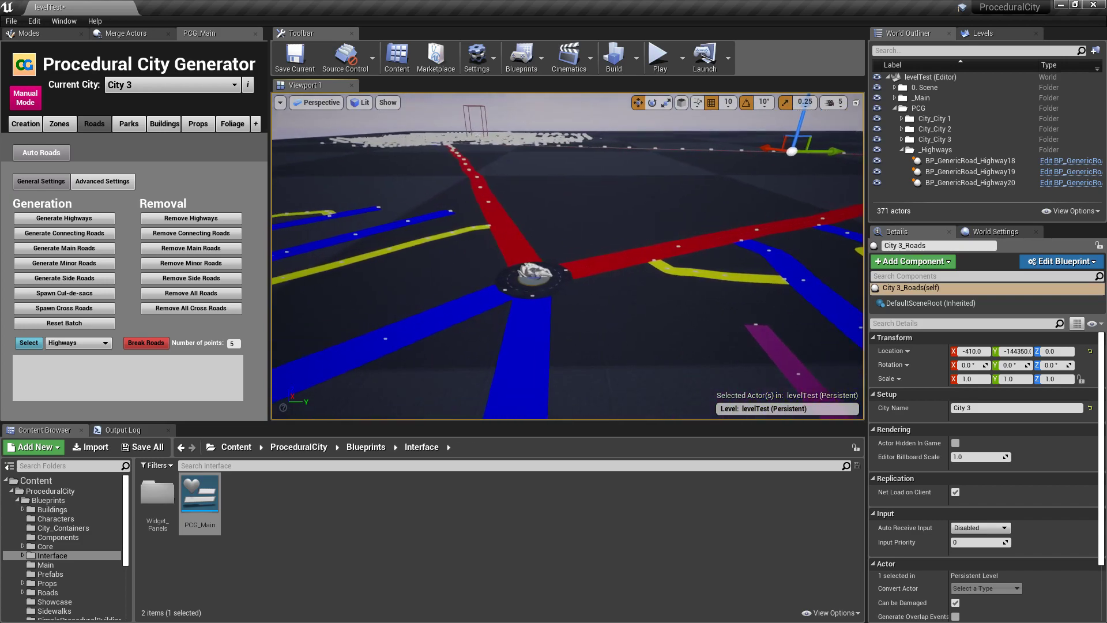
left_click(29, 343)
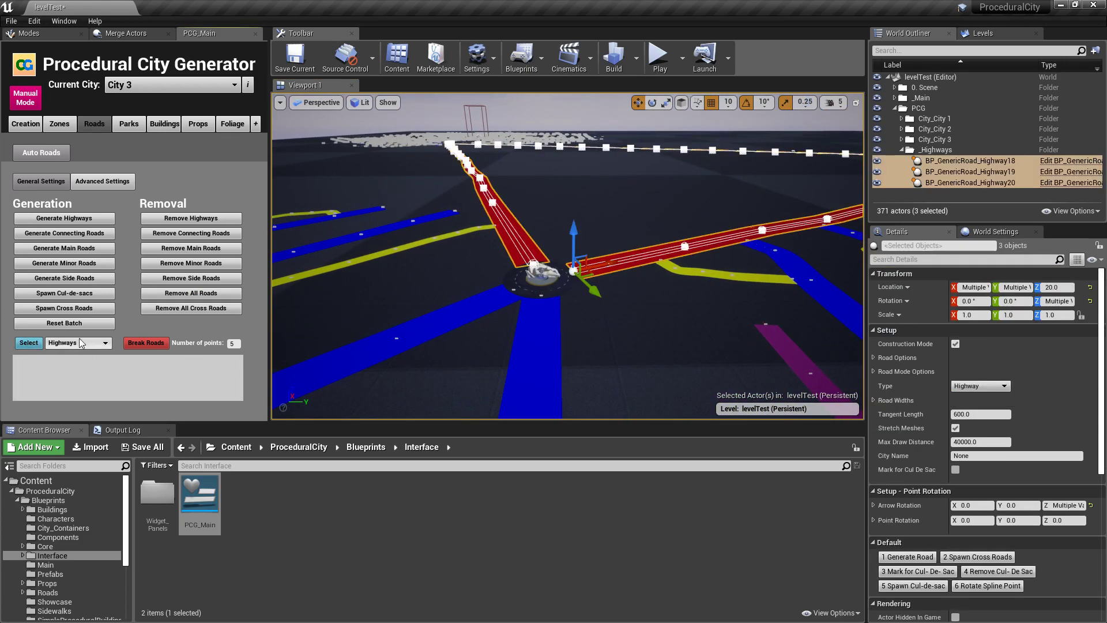
left_click(958, 344)
left_click_drag(630, 329, 631, 329)
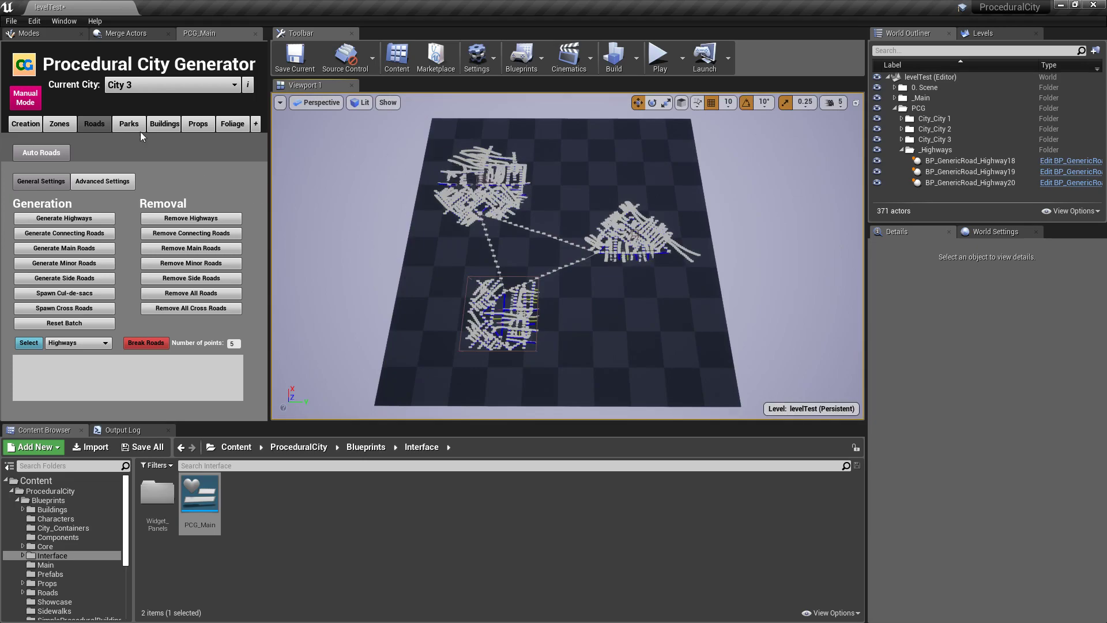
Choose City 1 from the Current City list and show its Advanced Settings for each road type.
left_click(127, 90)
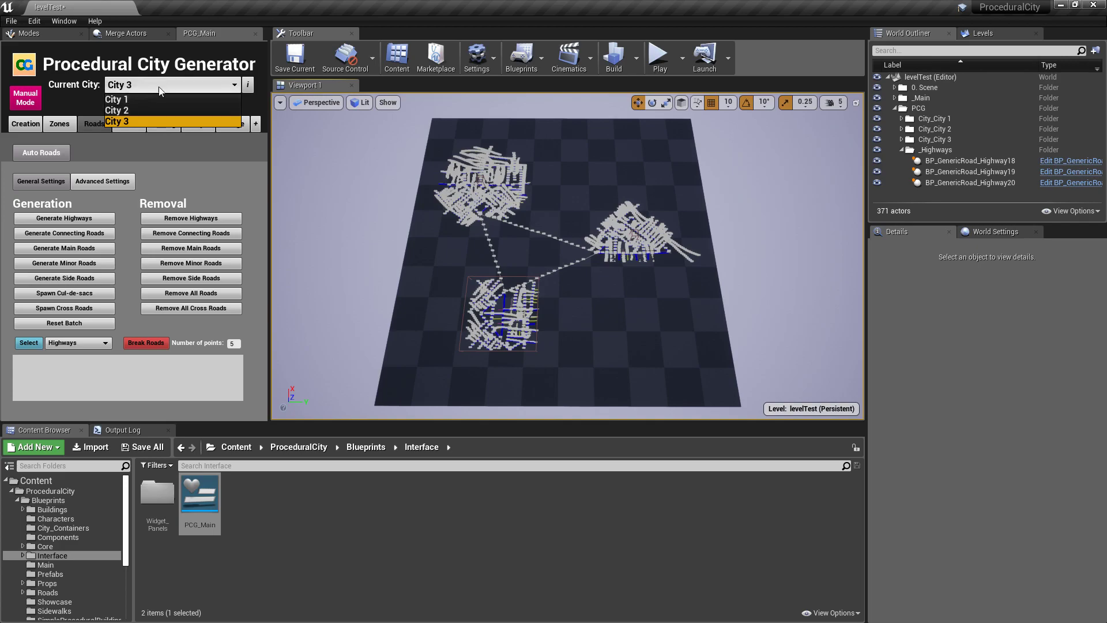
left_click(130, 99)
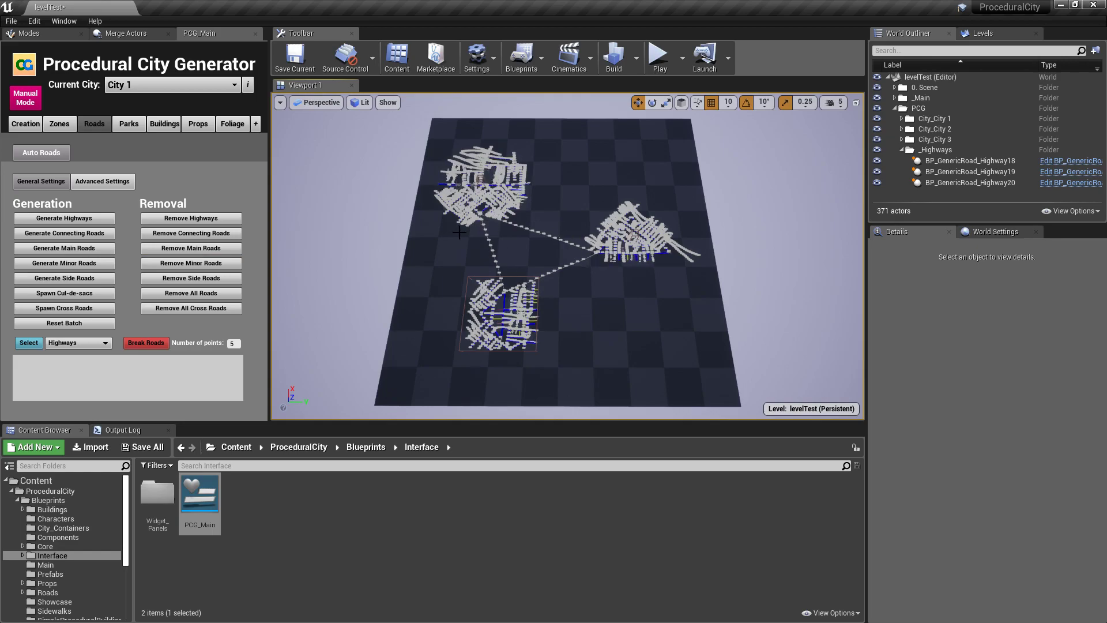
left_click(102, 181)
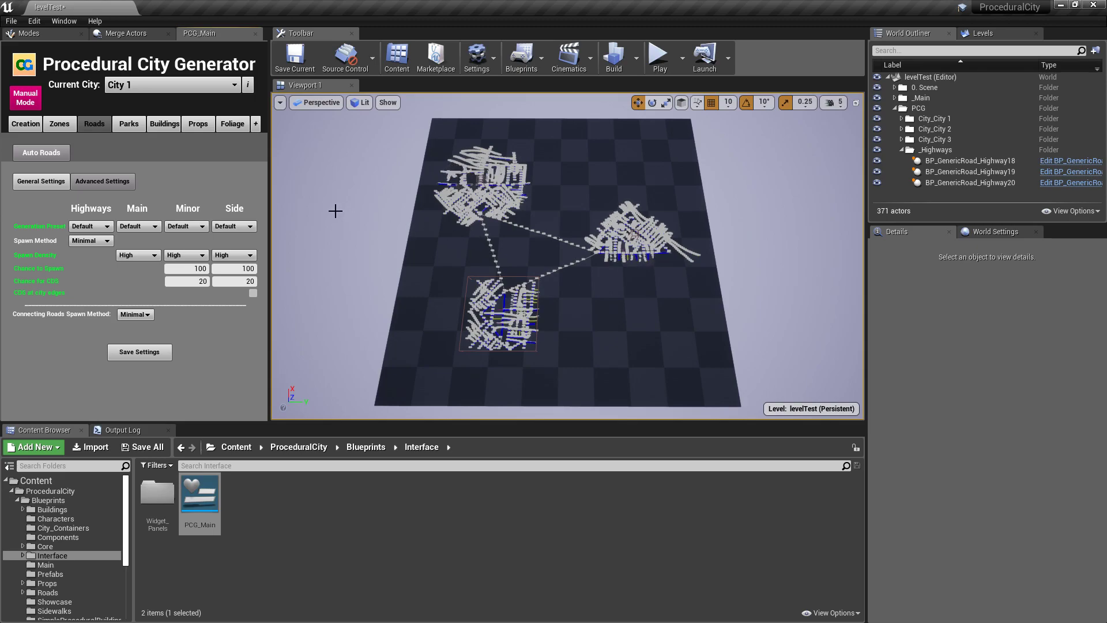
left_click(91, 241)
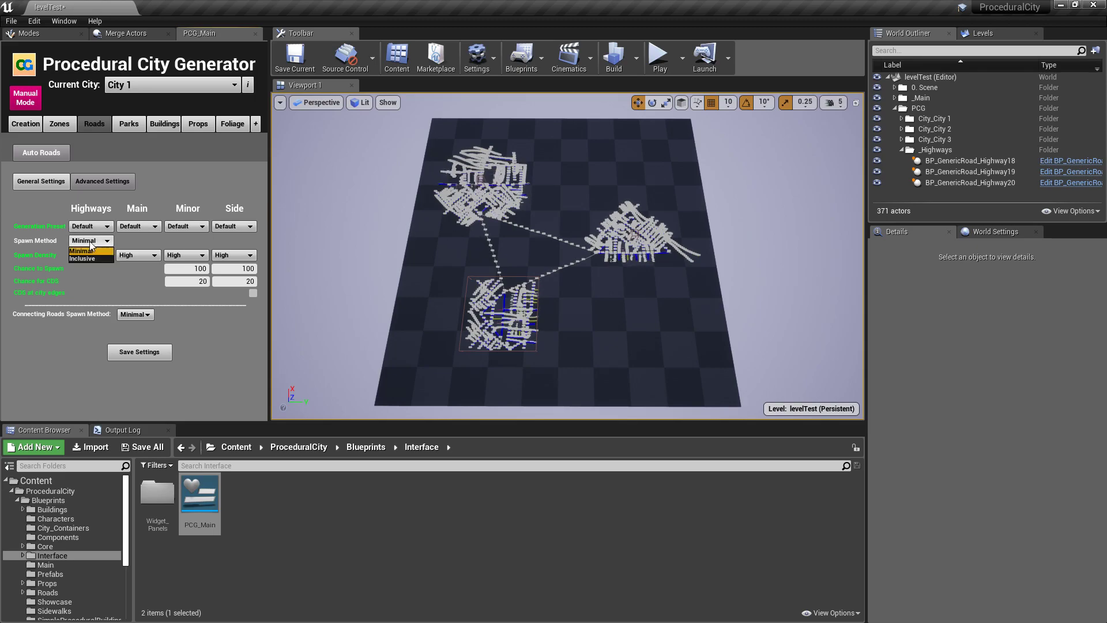
left_click(80, 252)
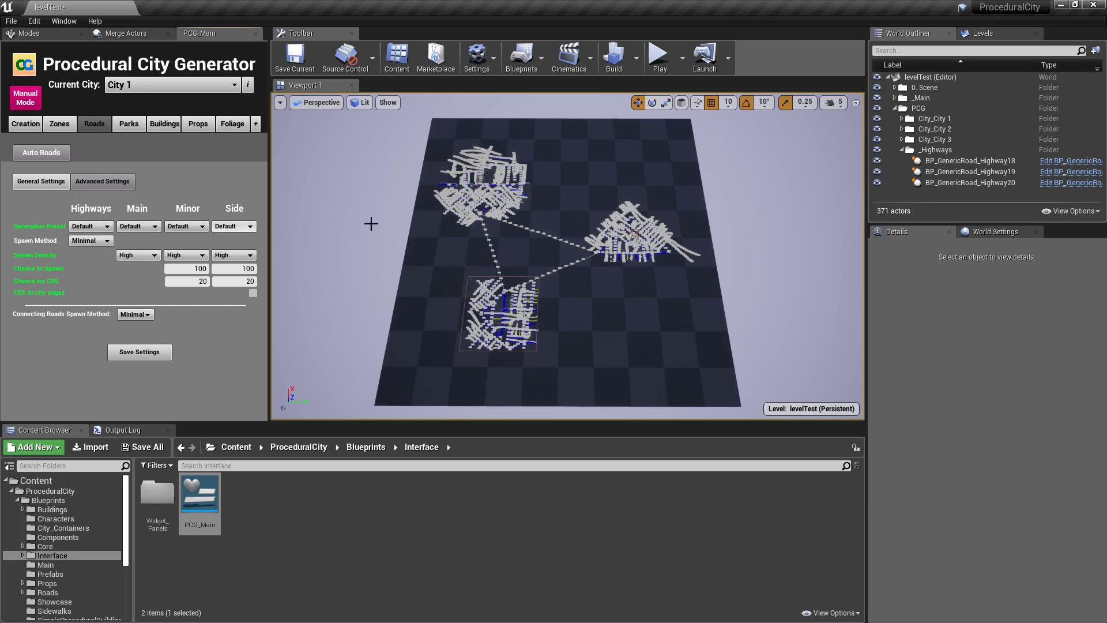